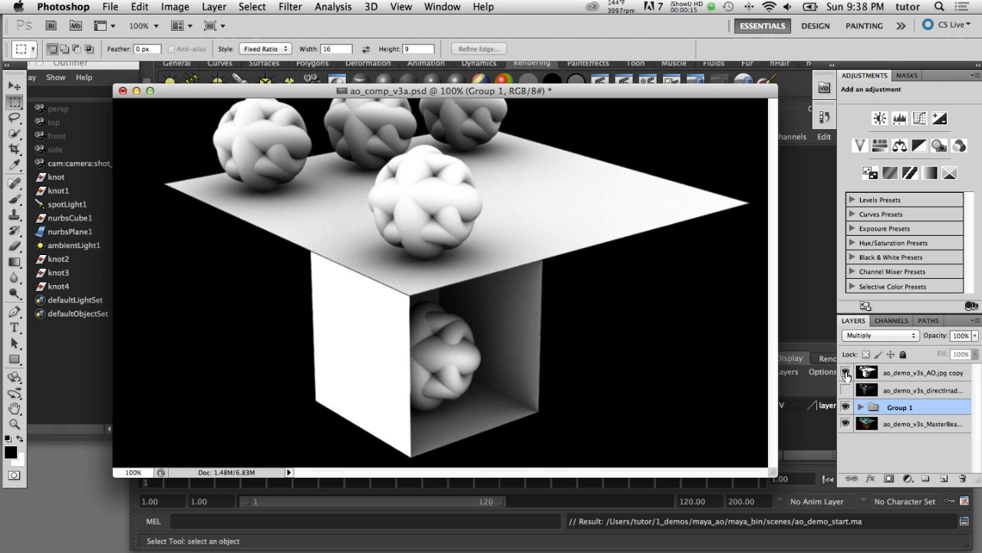
# - Toggle the AO copy, direct irradiance and Group 1 layers to compare with the beauty render
pyautogui.click(846, 373)
pyautogui.click(846, 390)
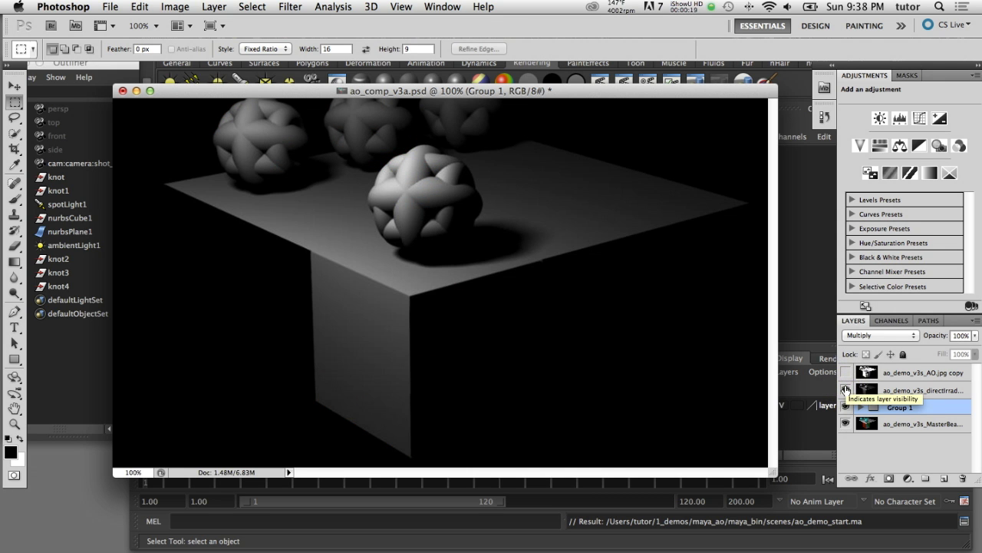
pyautogui.click(845, 390)
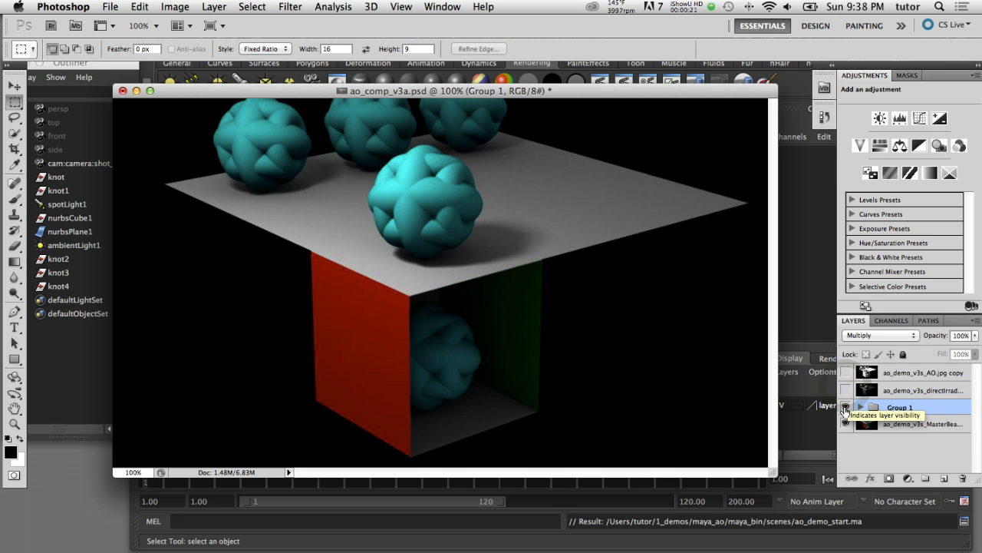
pyautogui.click(846, 407)
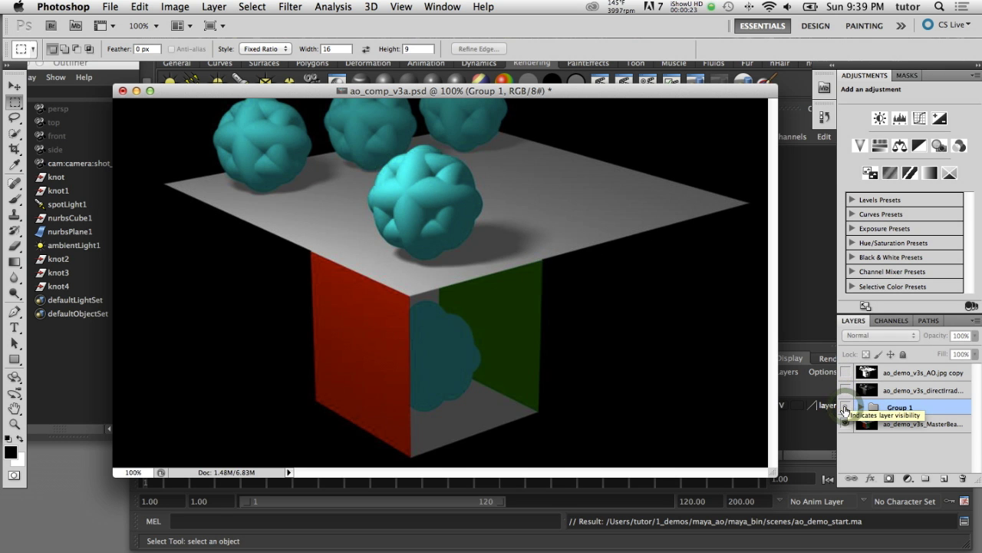
pyautogui.click(845, 408)
pyautogui.click(845, 408)
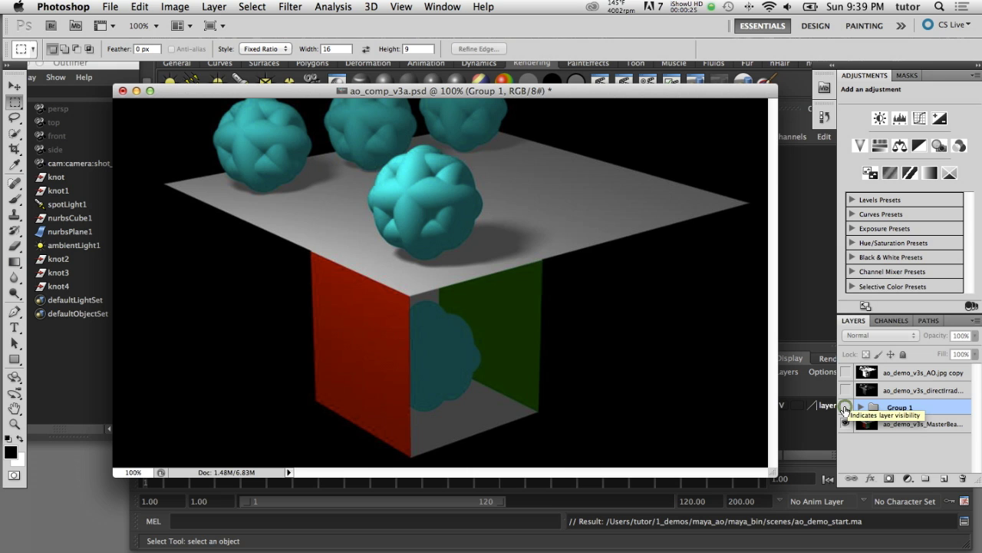
pyautogui.click(845, 407)
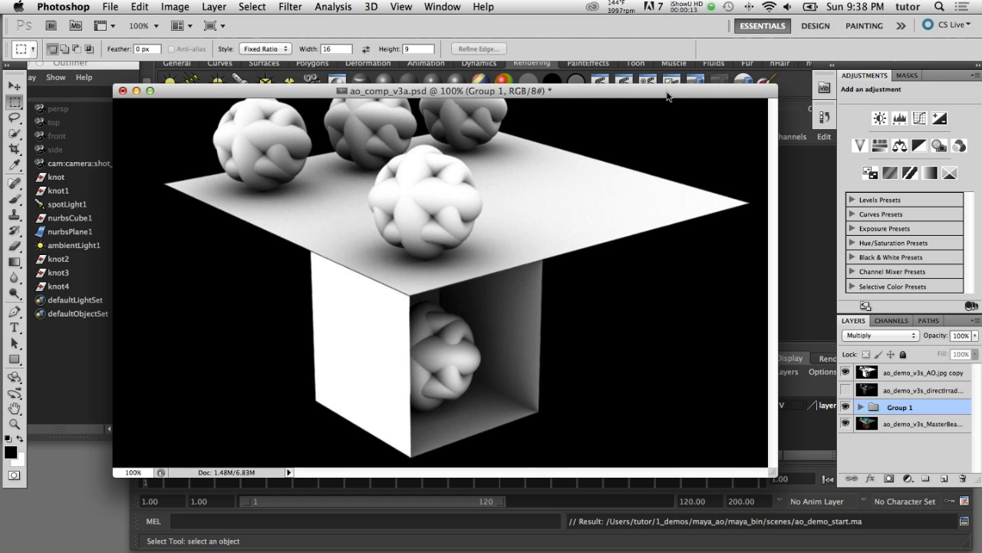
# - Compare again by hiding and restoring Group 1's occlusion shading and the AO copy layer
pyautogui.click(846, 373)
pyautogui.click(845, 390)
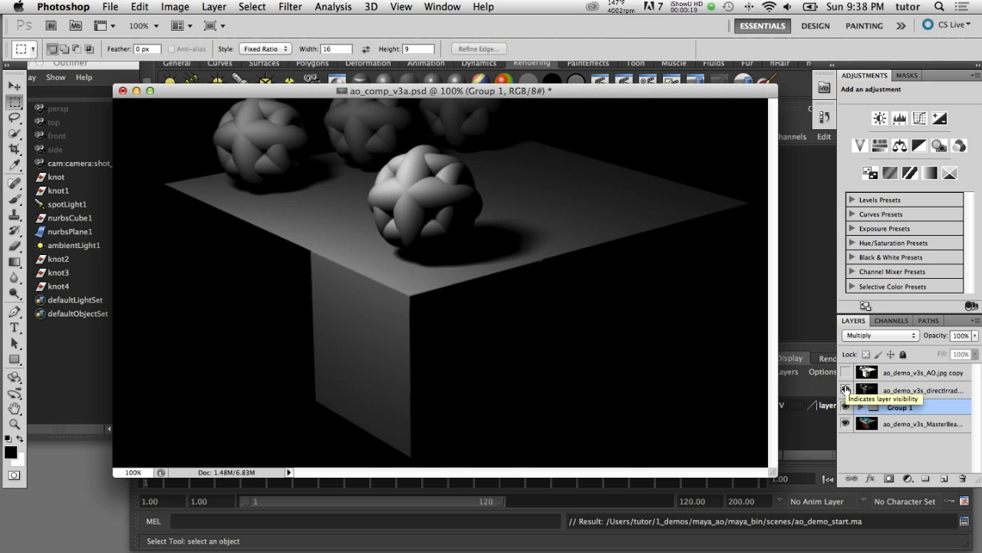
pyautogui.click(845, 390)
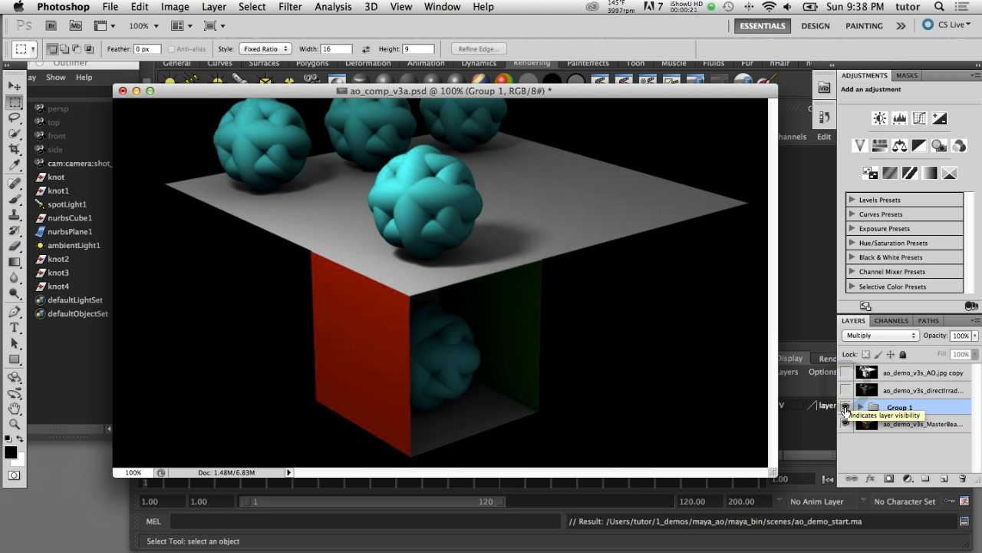
pyautogui.click(845, 407)
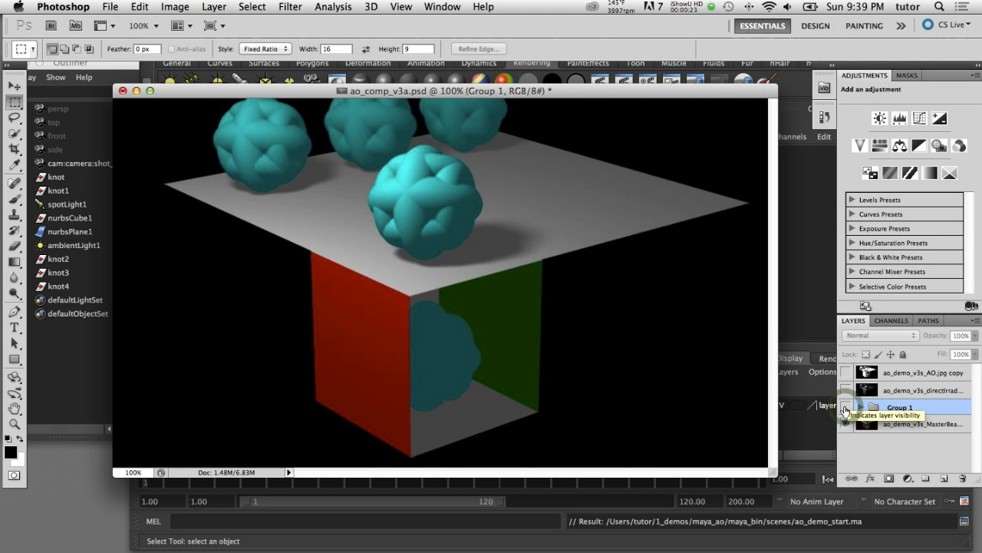
pyautogui.click(845, 407)
pyautogui.click(845, 407)
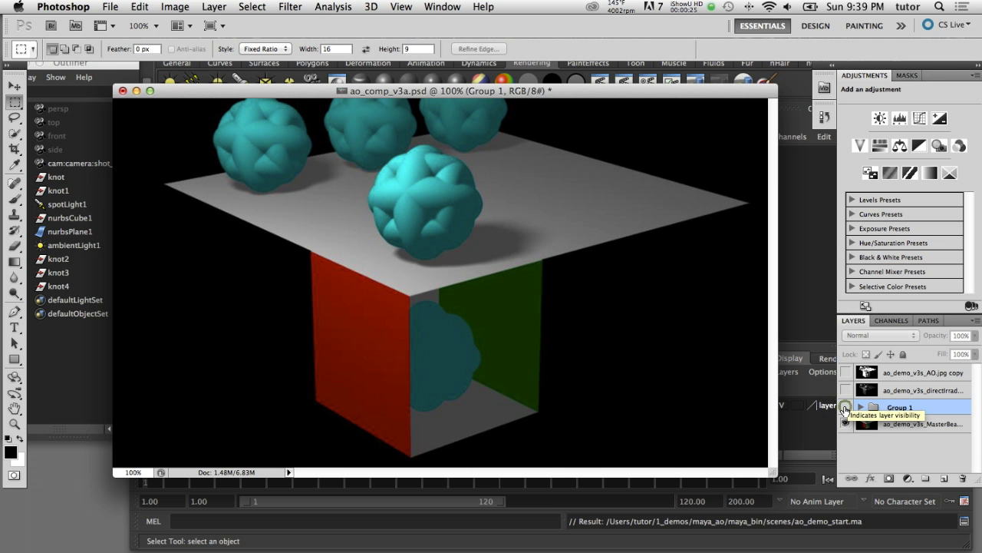
pyautogui.click(845, 407)
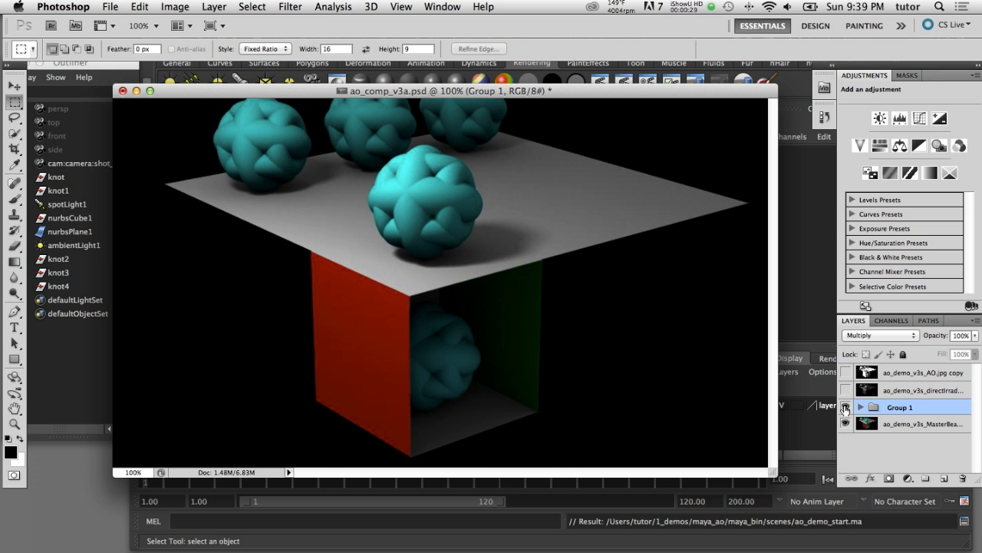
pyautogui.click(846, 373)
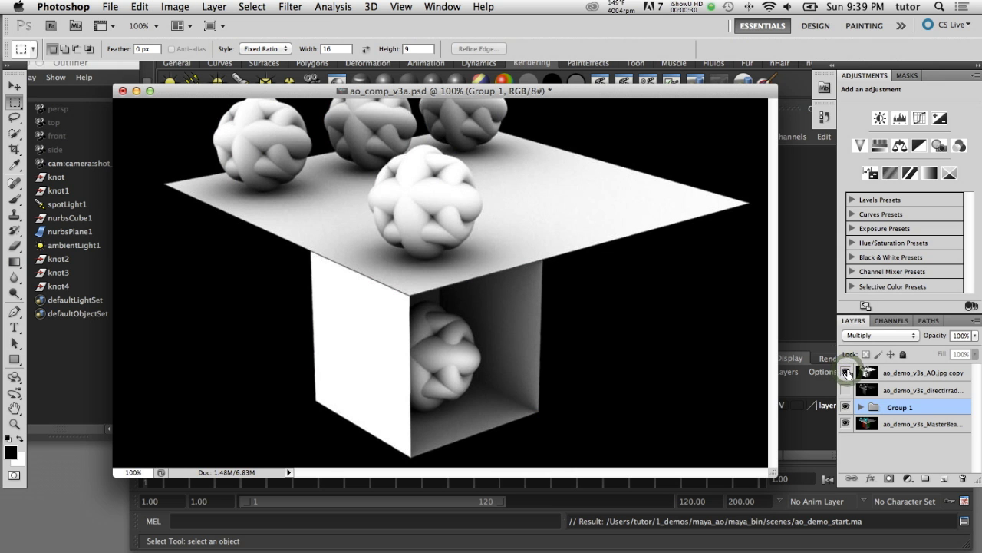
pyautogui.click(847, 373)
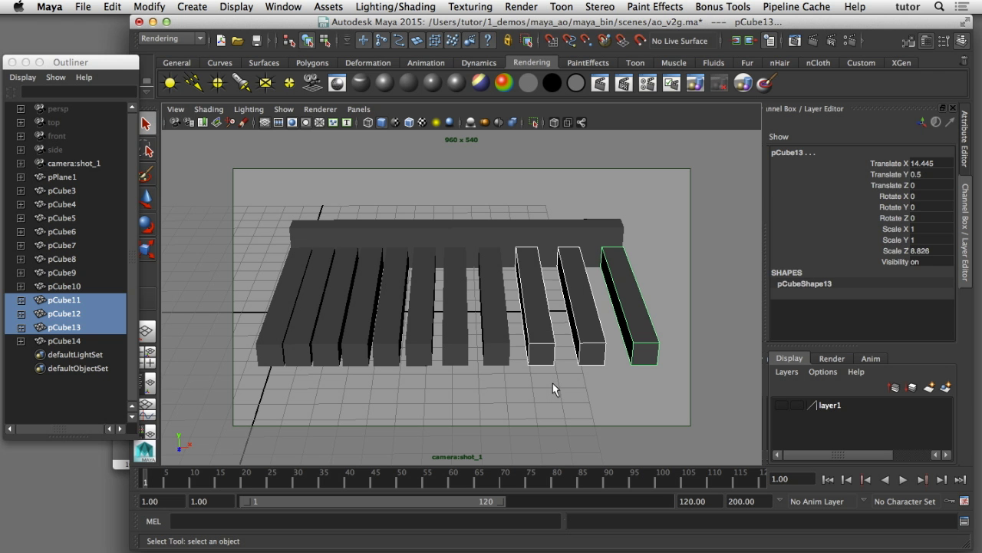
# - Box-select cubes pCube9 to pCube13 in Maya, then clear the selection
pyautogui.click(553, 383)
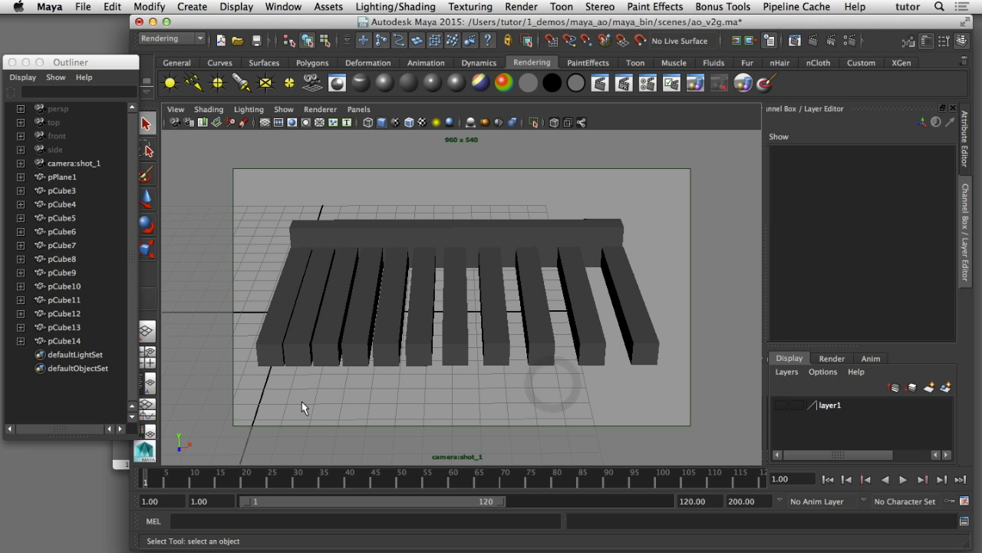
pyautogui.moveTo(265, 386); pyautogui.dragTo(430, 338)
pyautogui.moveTo(614, 337); pyautogui.dragTo(452, 387)
pyautogui.moveTo(565, 389); pyautogui.dragTo(657, 335)
pyautogui.click(661, 328)
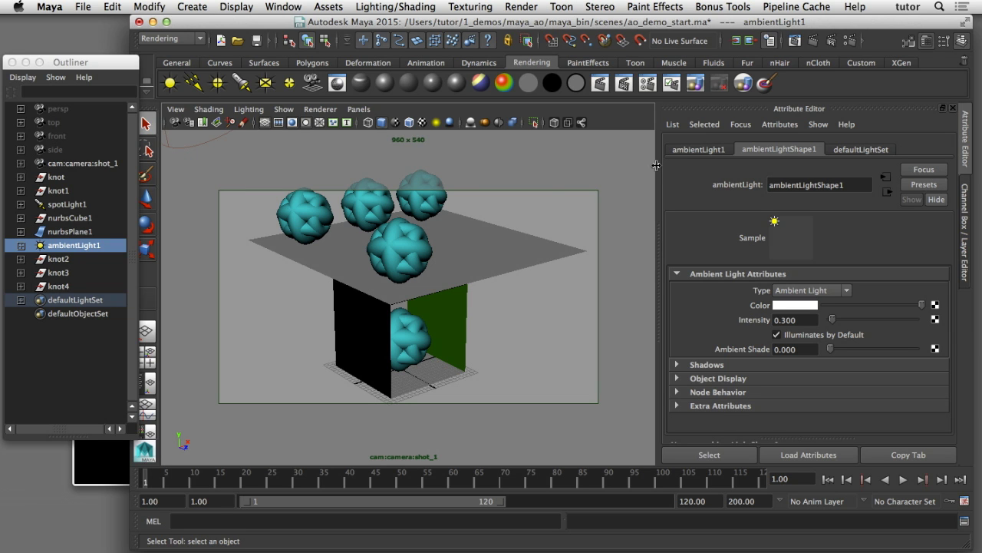
# - Switch the viewport to look through the persp camera
pyautogui.click(358, 109)
pyautogui.moveTo(374, 127)
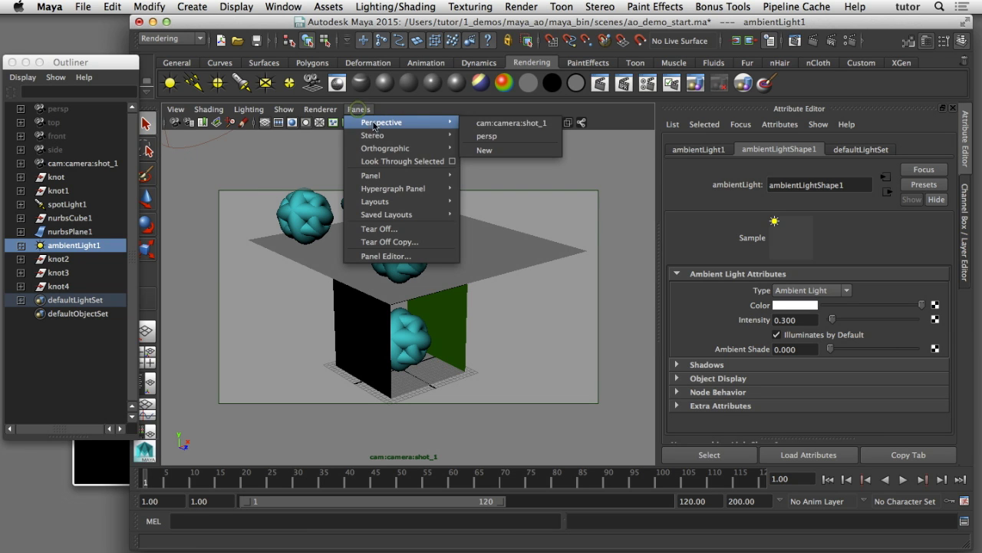
pyautogui.click(486, 136)
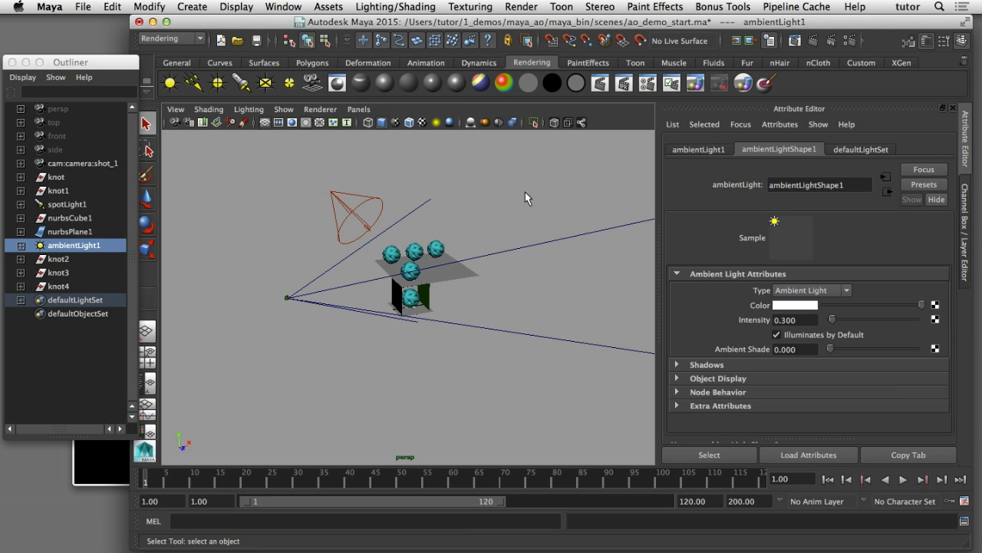
# - Select and deselect the shot camera, then select the nurbsPlane1 tabletop
pyautogui.click(246, 281)
pyautogui.moveTo(315, 345); pyautogui.dragTo(307, 336)
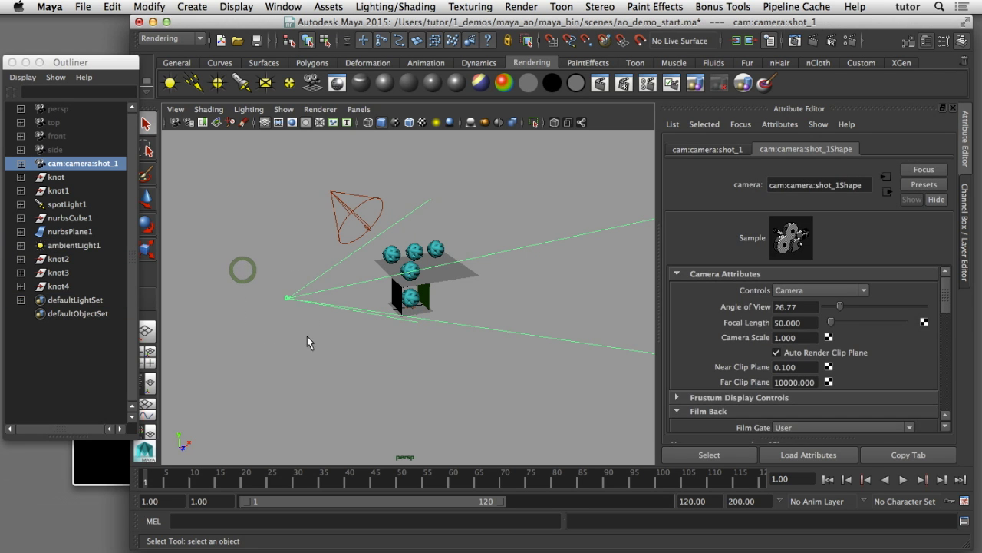
pyautogui.click(486, 269)
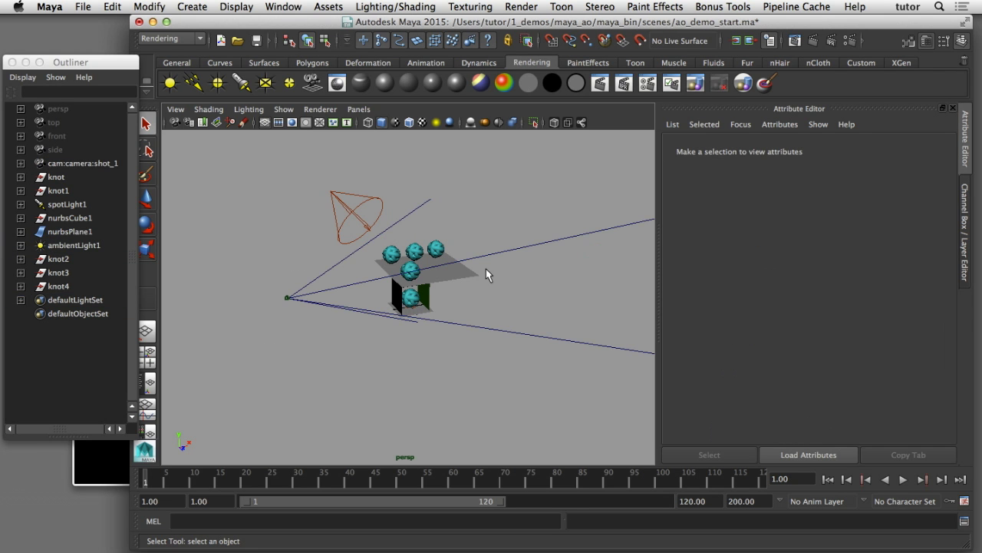
pyautogui.click(470, 279)
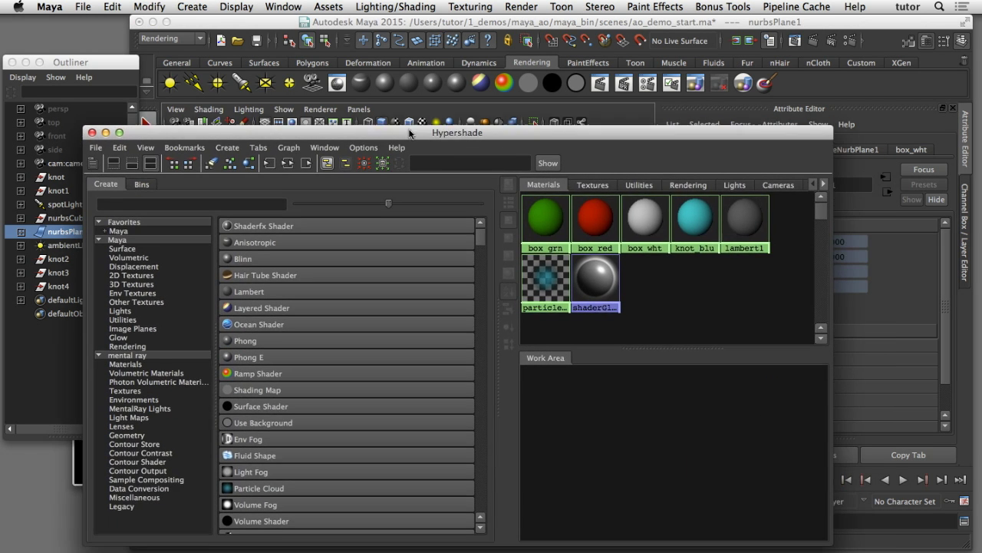
# - Inspect the box_grn, box_red and box_wht materials, then hide Hypershade and select ambientLight1
pyautogui.click(530, 218)
pyautogui.moveTo(562, 137); pyautogui.dragTo(363, 145)
pyautogui.click(381, 222)
pyautogui.click(431, 222)
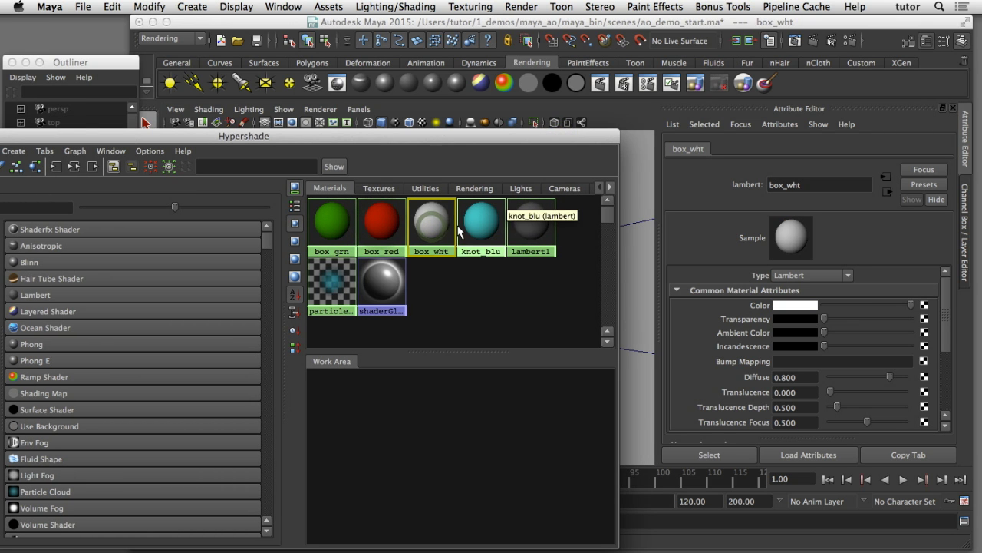
pyautogui.click(390, 223)
pyautogui.click(337, 224)
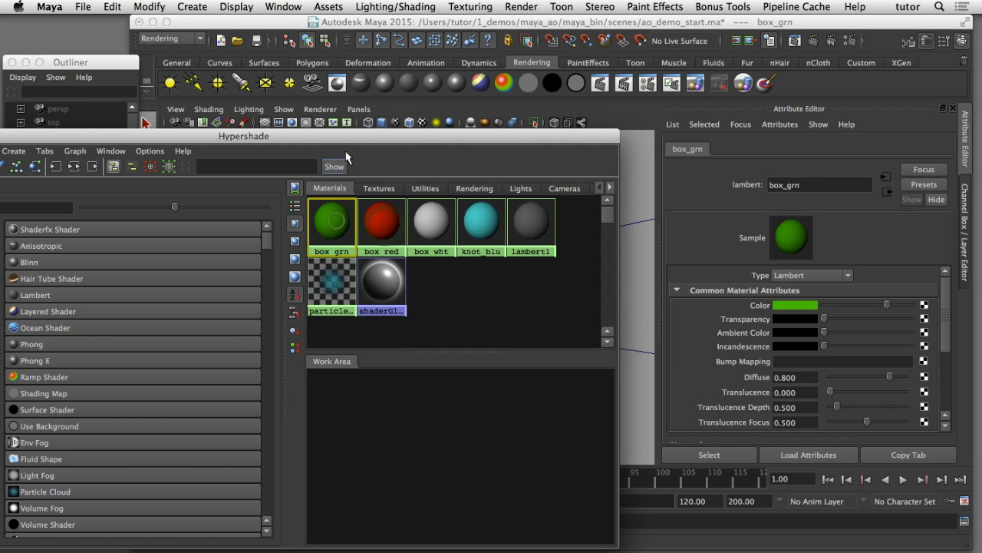
pyautogui.moveTo(344, 138); pyautogui.dragTo(432, 139)
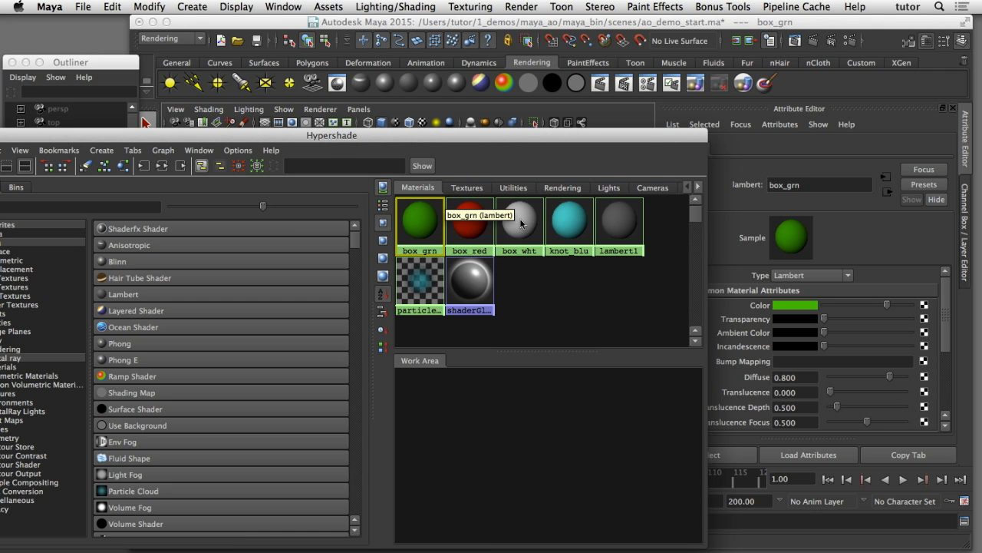
pyautogui.press('super+m')
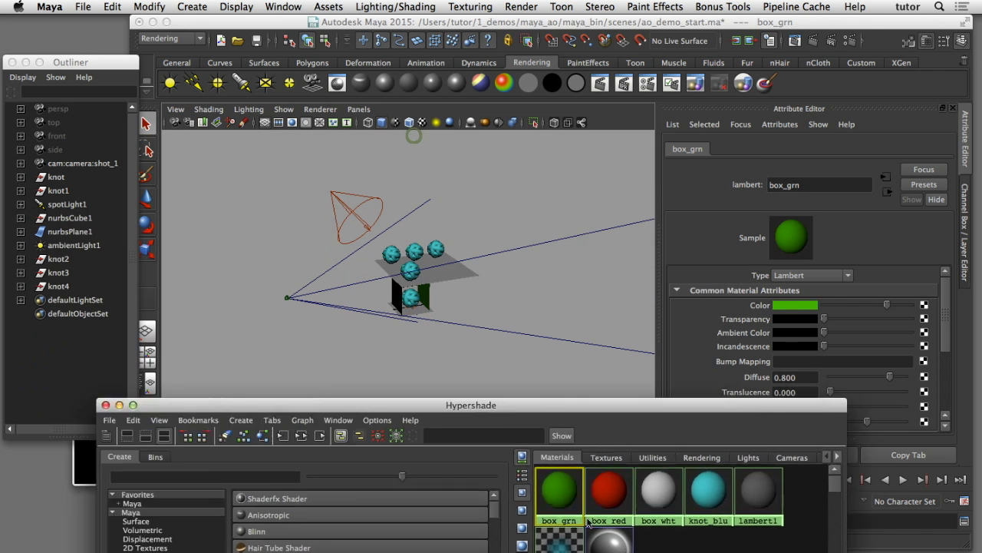
pyautogui.click(86, 244)
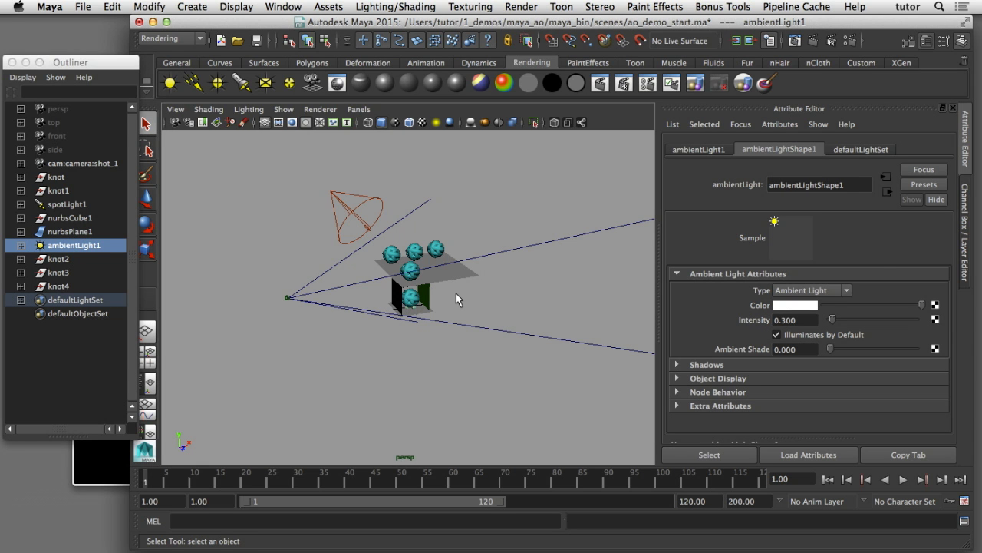
# - Select spotLight1, then switch to Finder's preview of ao_demo_v3s_MasterBeauty.jpg
pyautogui.click(379, 199)
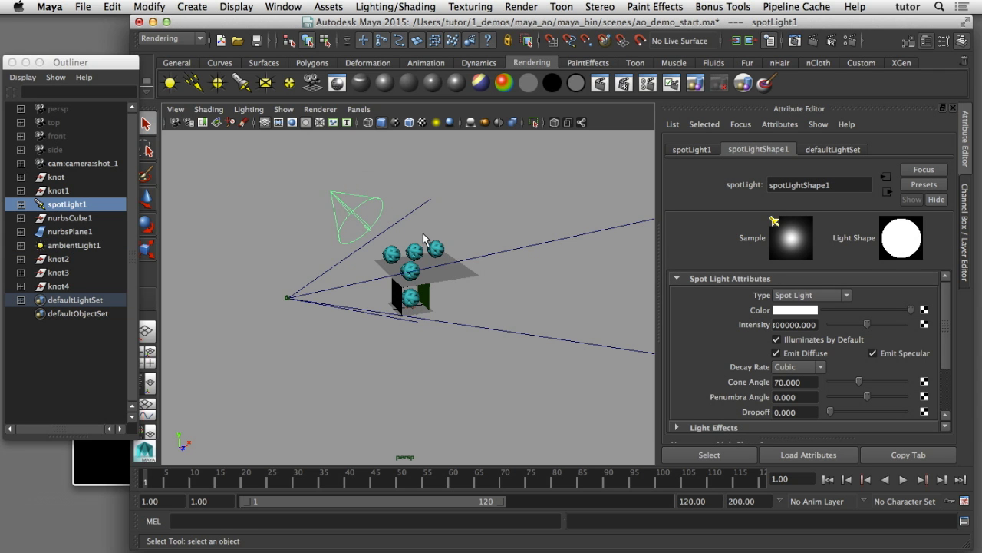
pyautogui.press('super+Tab')
pyautogui.press('super+Tab')
pyautogui.press('super+Tab')
pyautogui.press('super+Tab')
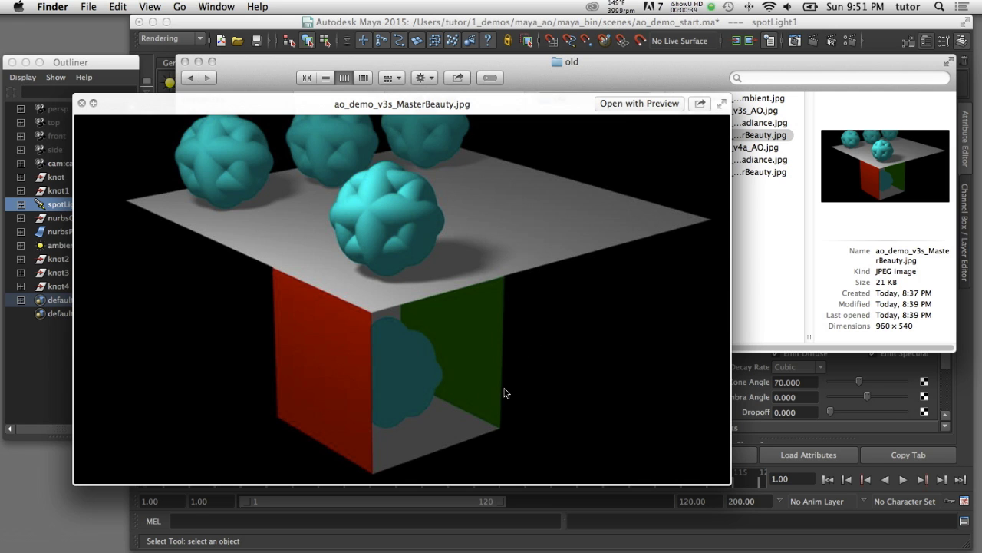
# - Preview the older ao_demo_v4a_MasterBeauty.jpg render and compare it against Maya's ambientLight1 settings
pyautogui.click(764, 174)
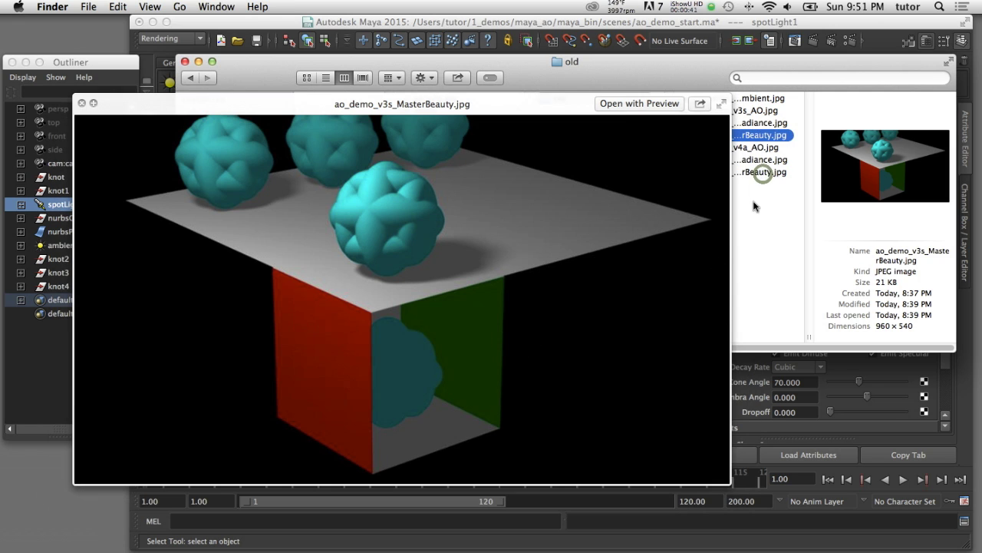
pyautogui.click(762, 172)
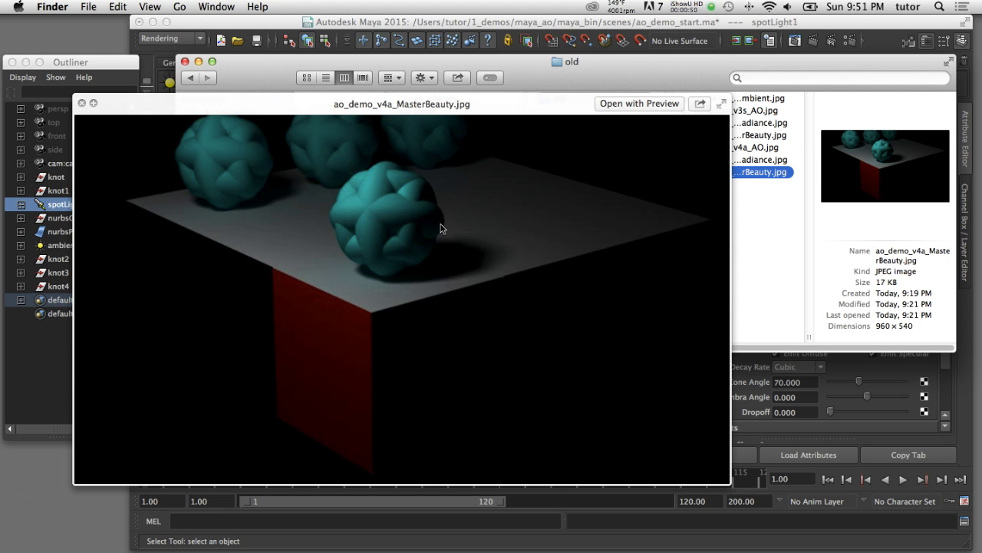
pyautogui.press('super+Tab')
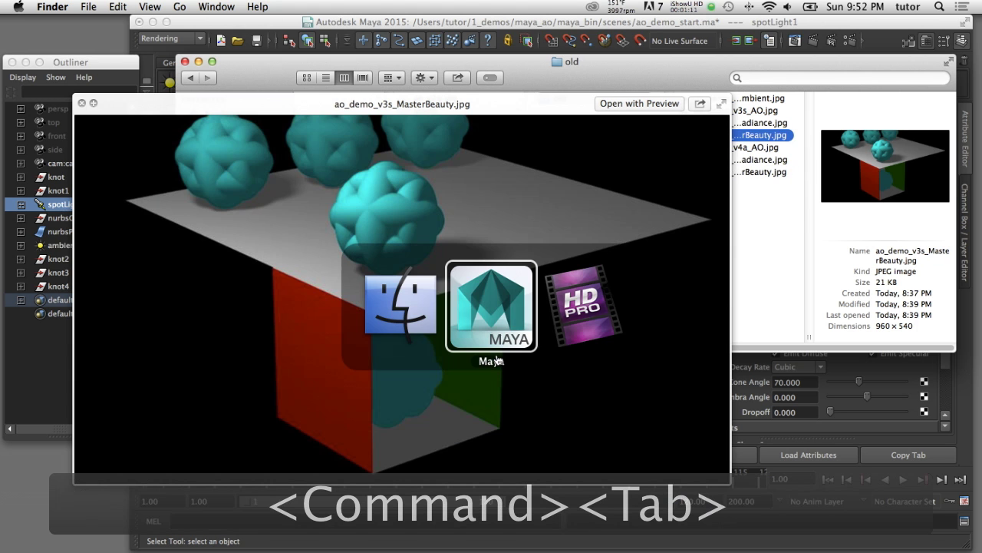
pyautogui.click(74, 246)
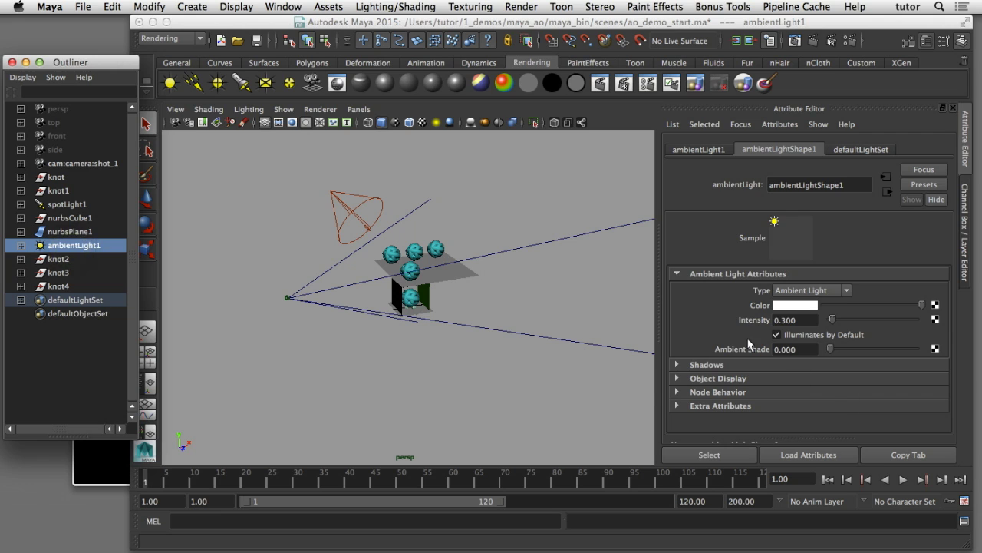
pyautogui.press('super+Tab')
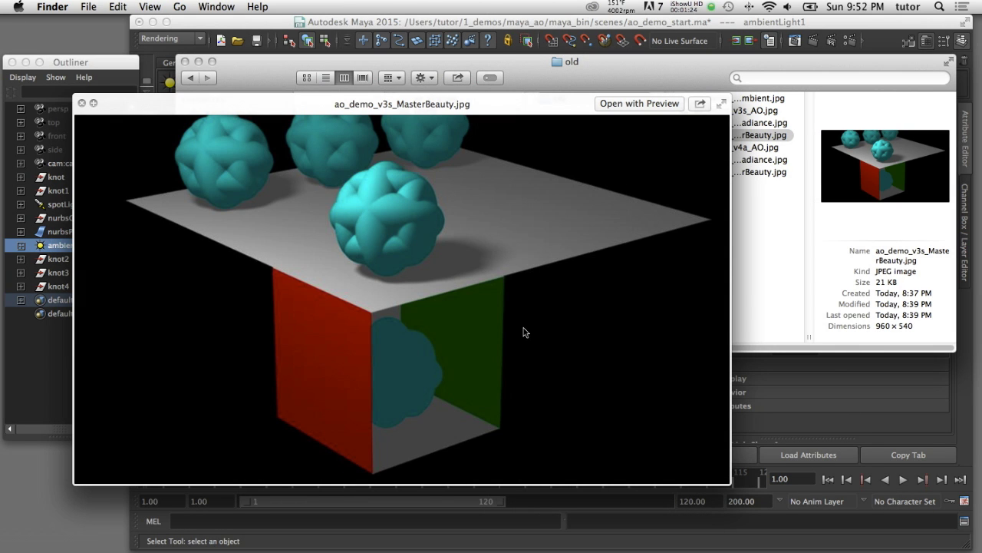
pyautogui.press('super+Tab')
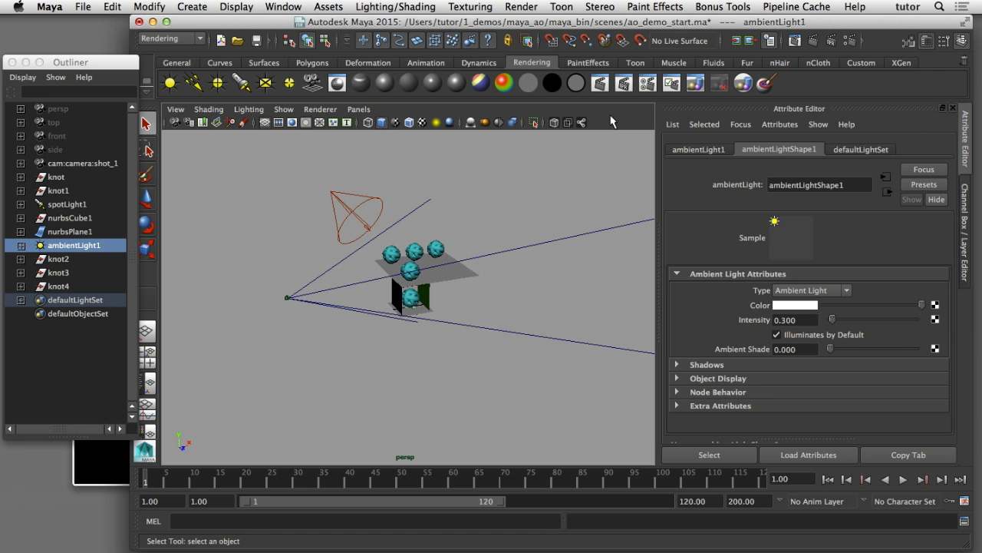
# - Set the viewport to look through cam:camera:shot_1
pyautogui.click(358, 109)
pyautogui.moveTo(453, 125)
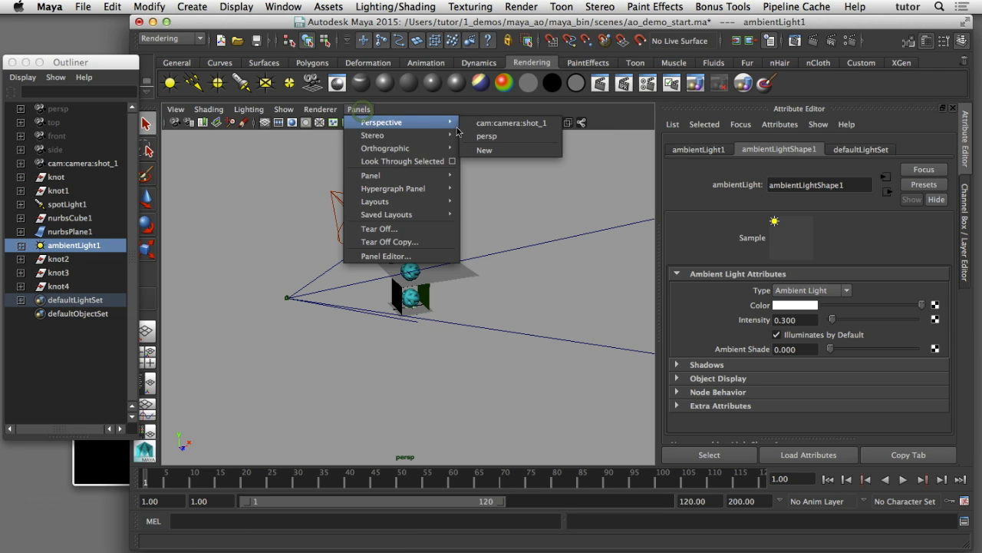
pyautogui.click(512, 123)
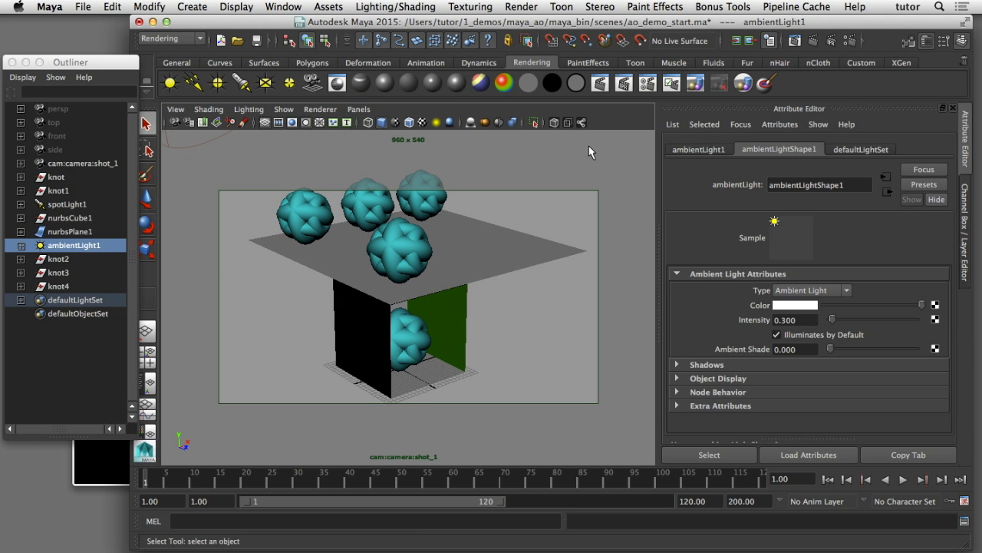
pyautogui.click(614, 125)
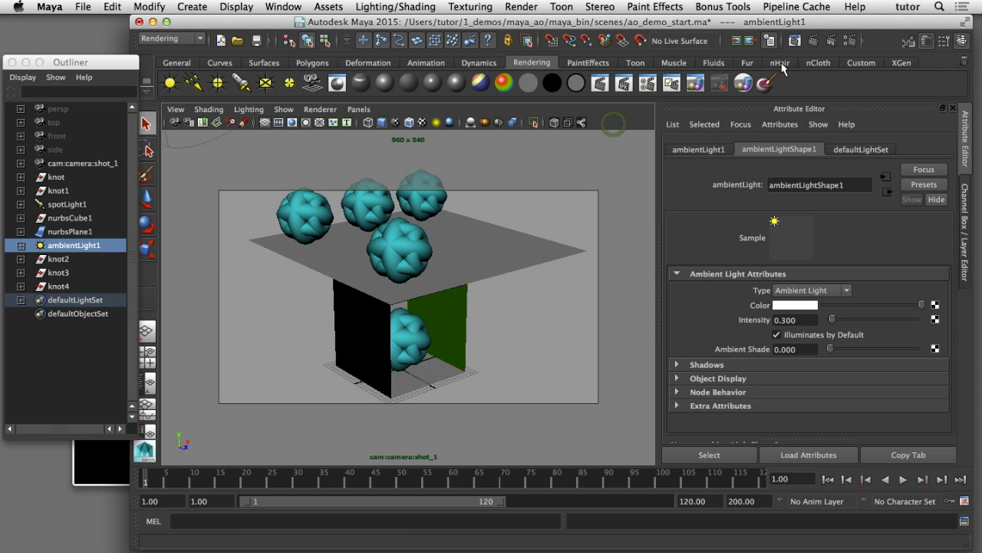
# - In Render Settings, keep mental ray as the renderer and show the Passes page
pyautogui.click(849, 40)
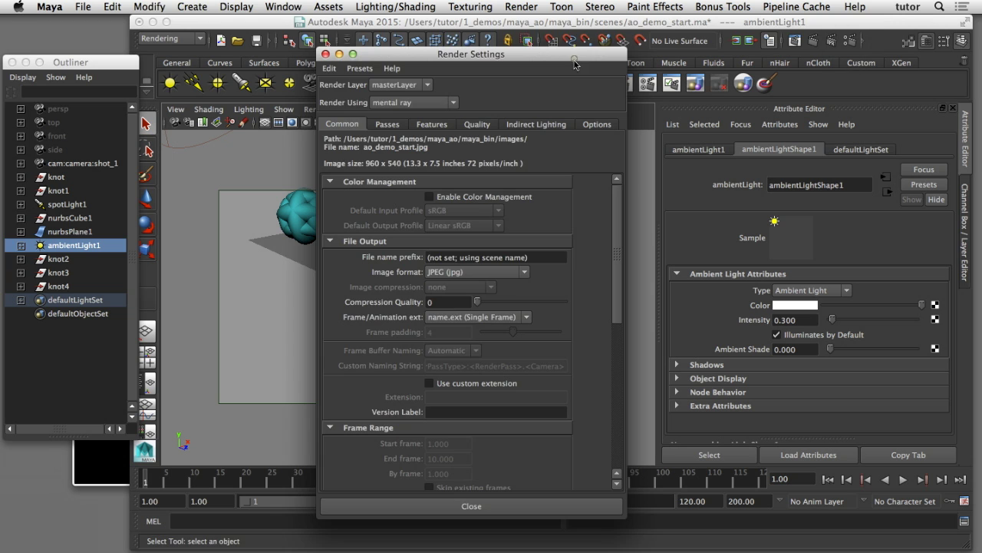
pyautogui.moveTo(574, 58); pyautogui.dragTo(578, 66)
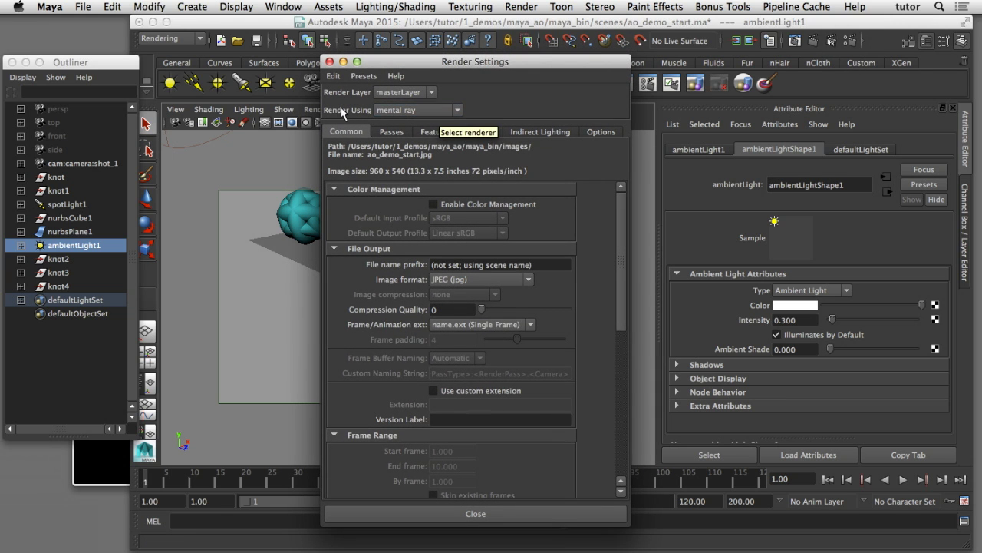
pyautogui.click(457, 110)
pyautogui.click(448, 150)
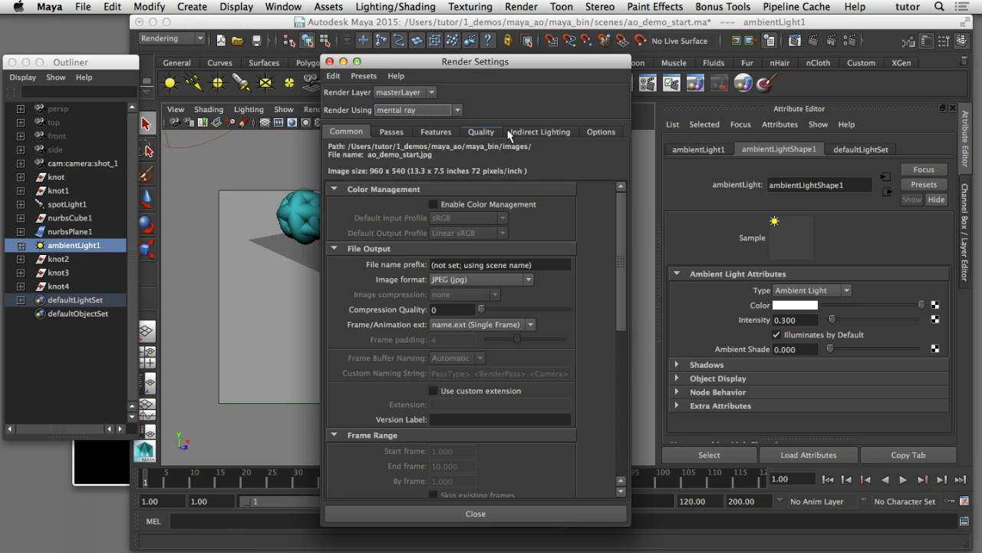
pyautogui.click(393, 132)
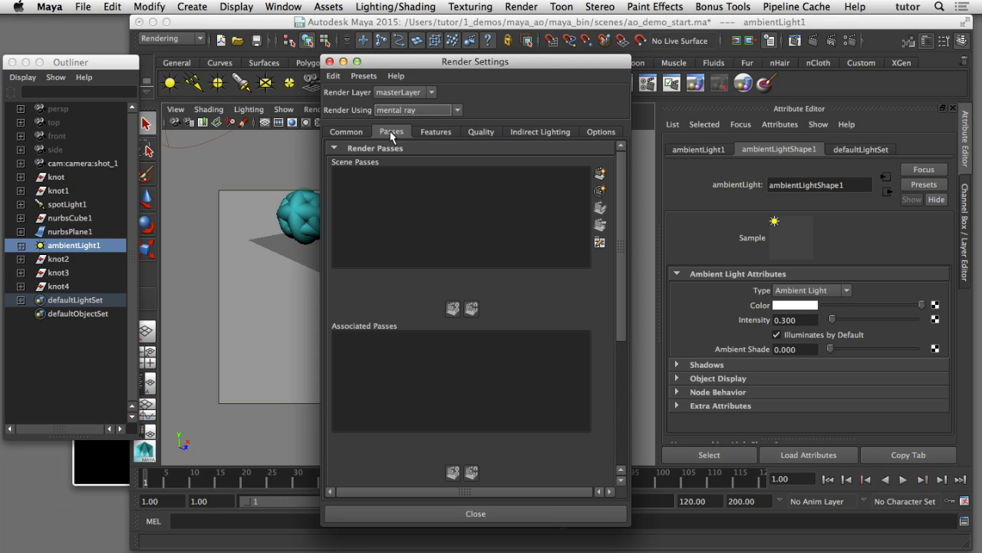
# - Create Ambient Occlusion and Direct Irradiance render passes
pyautogui.click(599, 176)
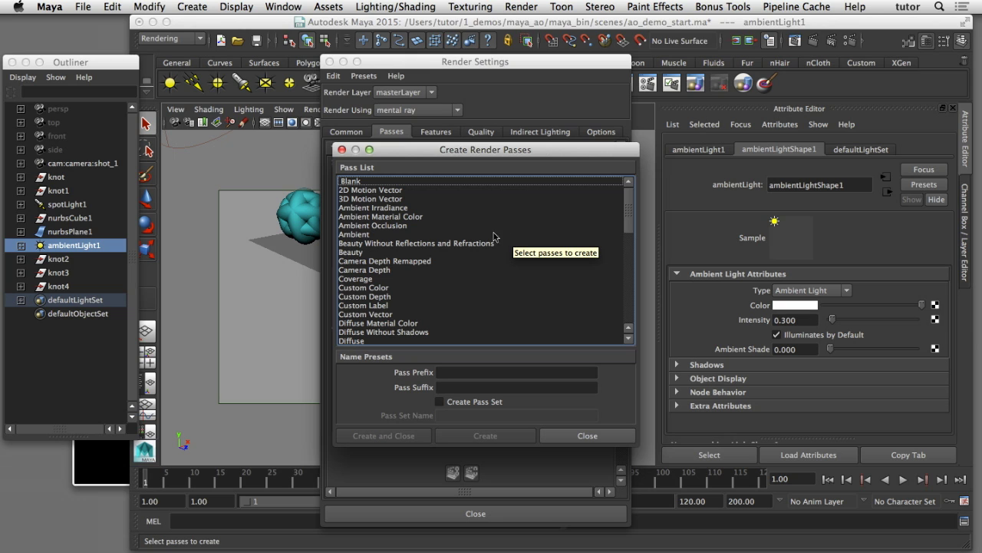
pyautogui.click(400, 228)
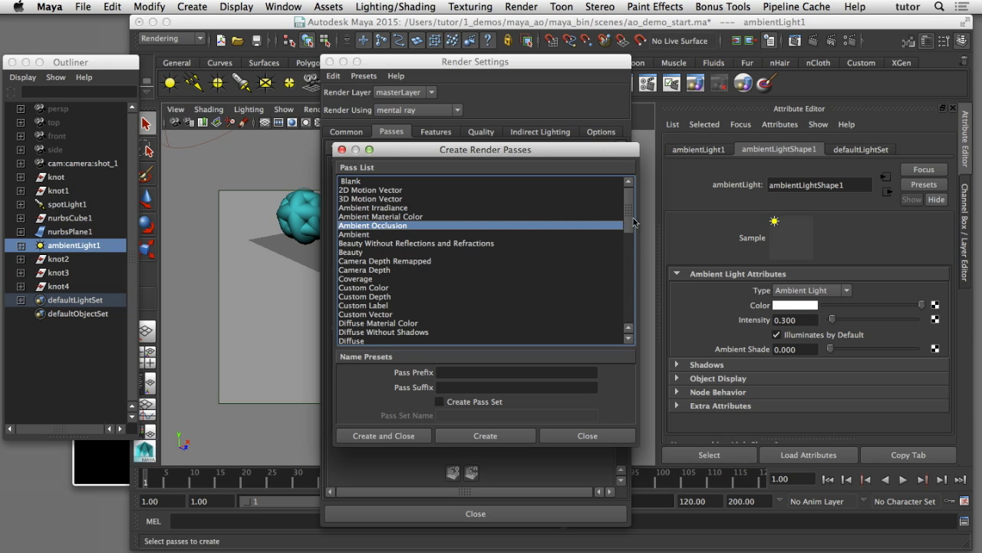
pyautogui.moveTo(628, 214); pyautogui.dragTo(627, 225)
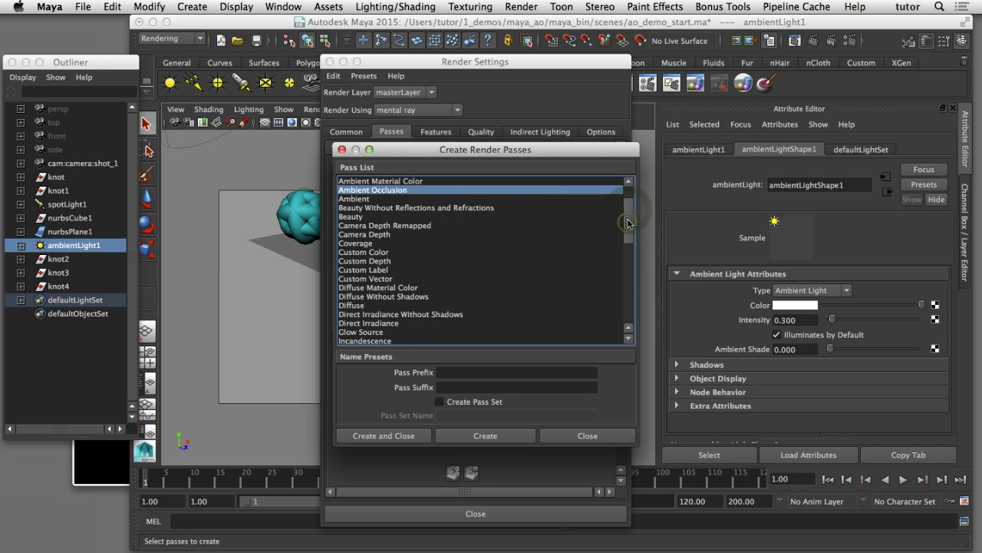
pyautogui.press('super')
pyautogui.keyDown('super'); pyautogui.click(405, 323); pyautogui.keyUp('super')
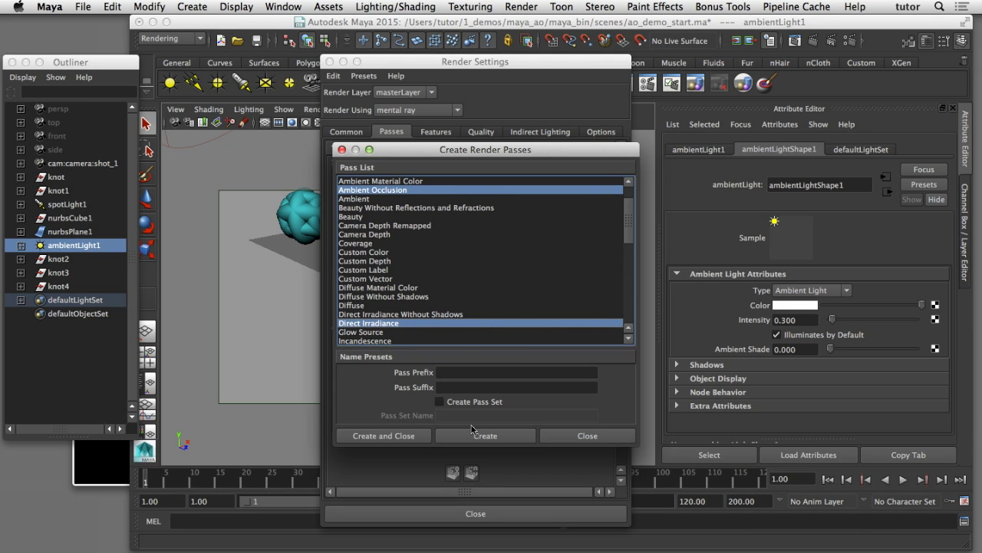
pyautogui.click(411, 437)
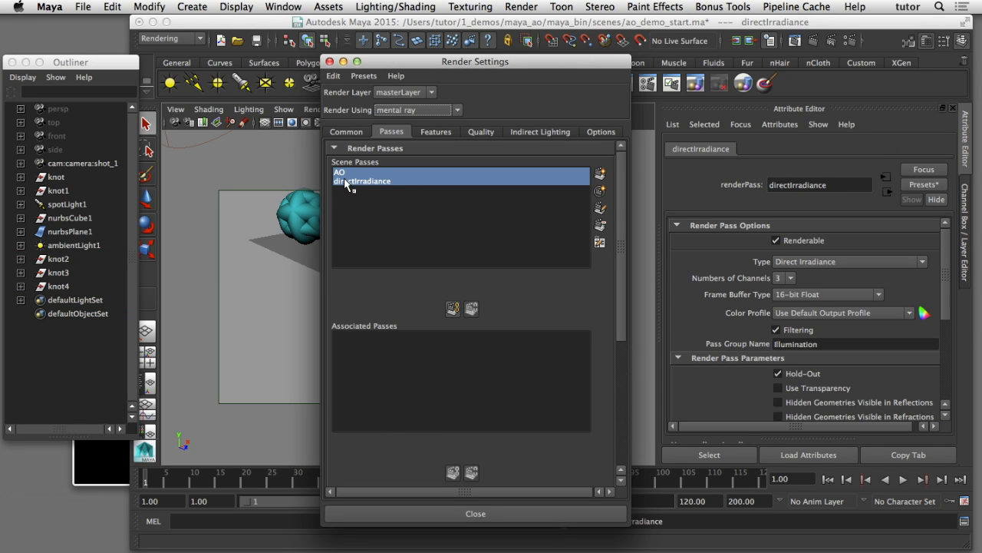
# - Associate the AO and directIrradiance passes with masterLayer
pyautogui.moveTo(354, 193); pyautogui.dragTo(456, 236)
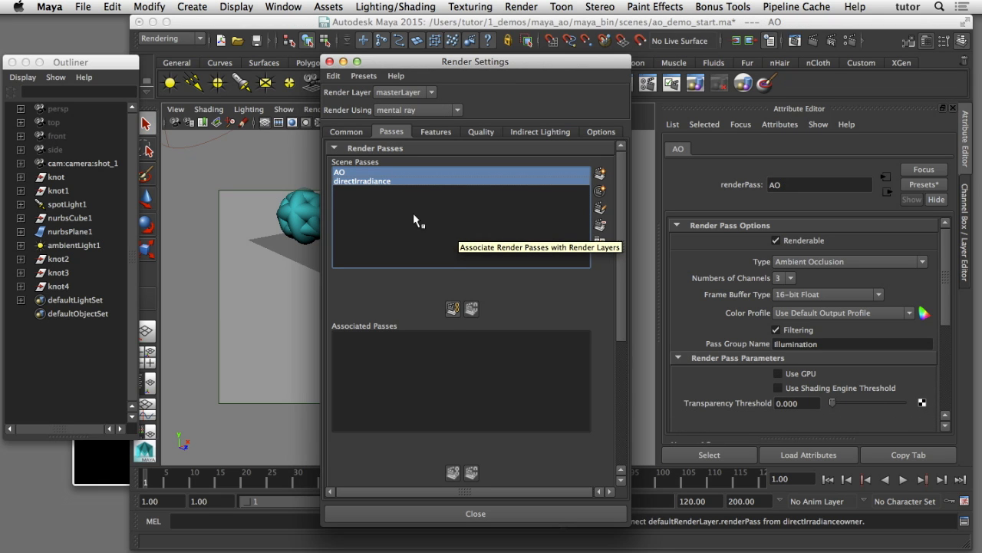
pyautogui.click(453, 310)
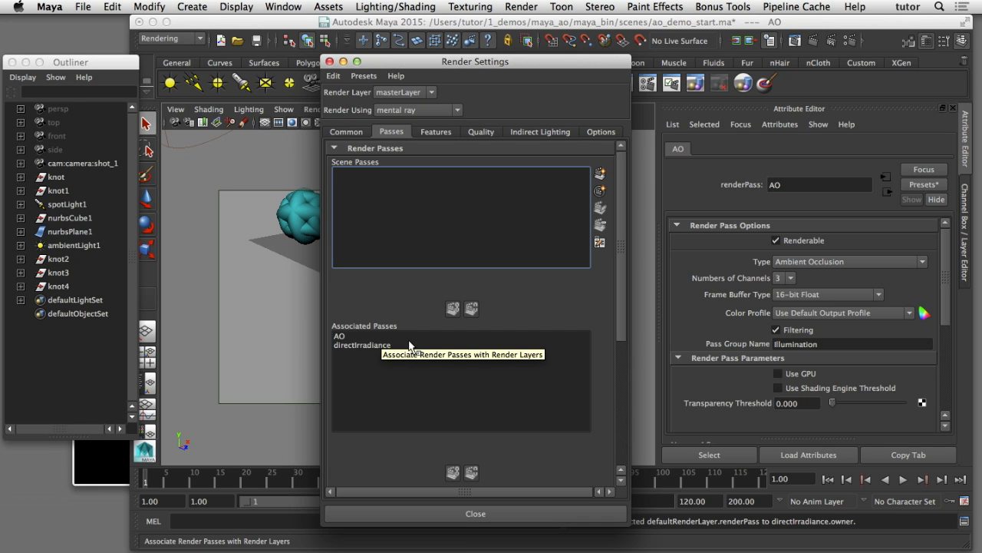
pyautogui.click(536, 133)
pyautogui.moveTo(624, 230)
pyautogui.mouseDown()
pyautogui.moveTo(622, 183)
pyautogui.moveTo(624, 230)
pyautogui.mouseUp()
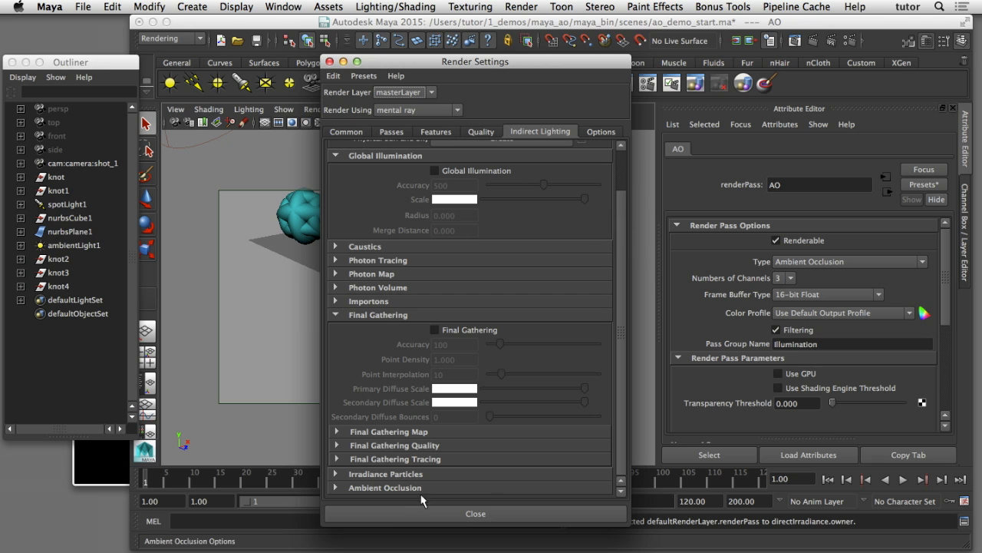
# - Enable mental ray Ambient Occlusion and set its Rays to 128
pyautogui.click(336, 488)
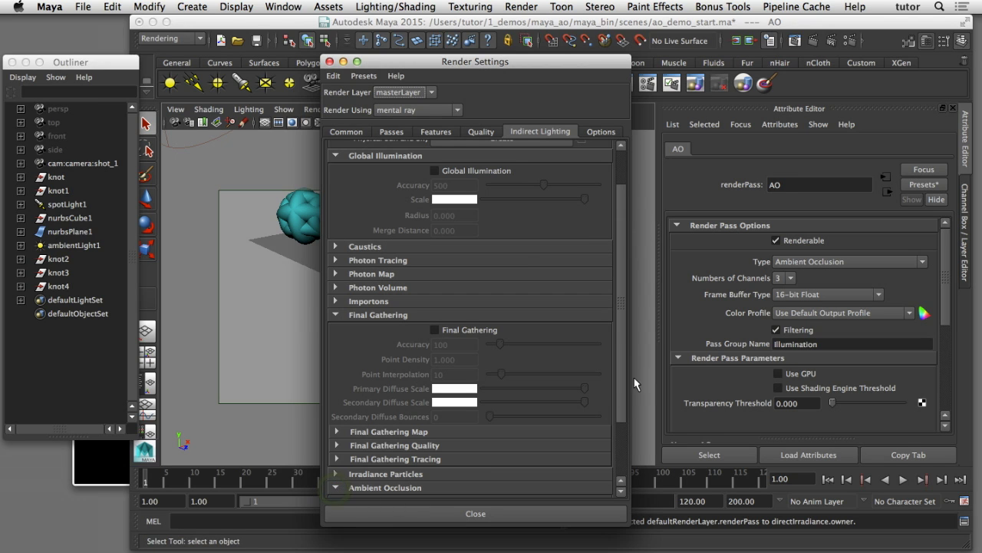
pyautogui.scroll(-3, 623, 388)
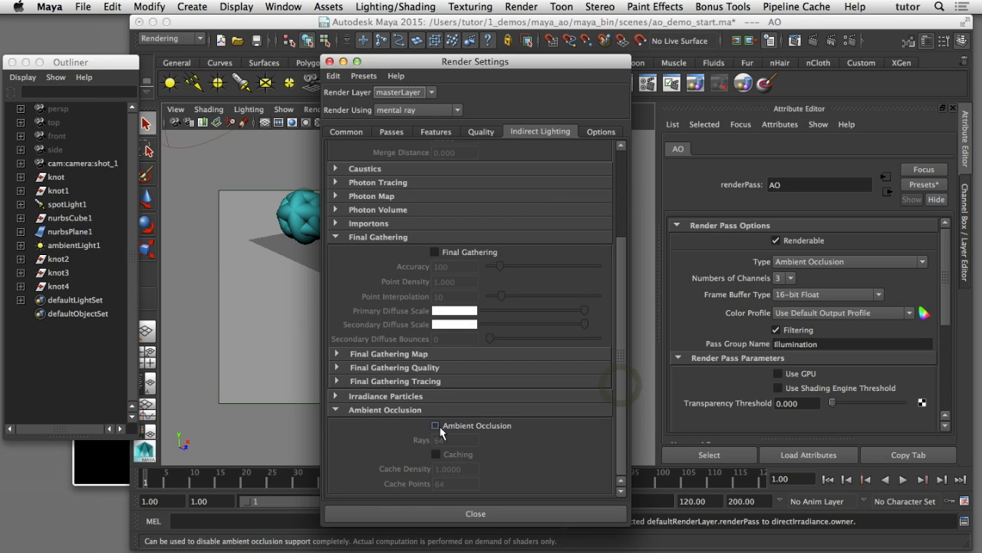
pyautogui.click(436, 426)
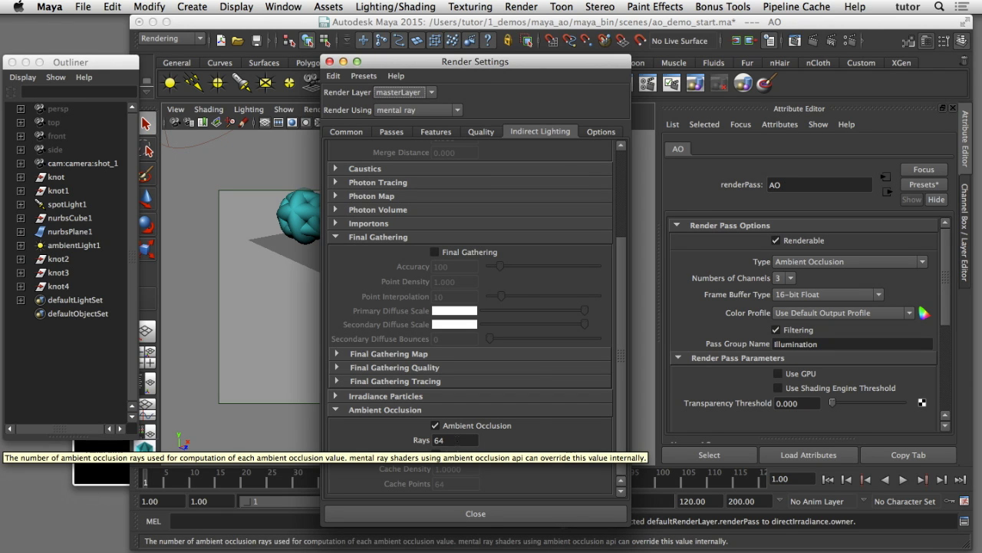
pyautogui.click(457, 440)
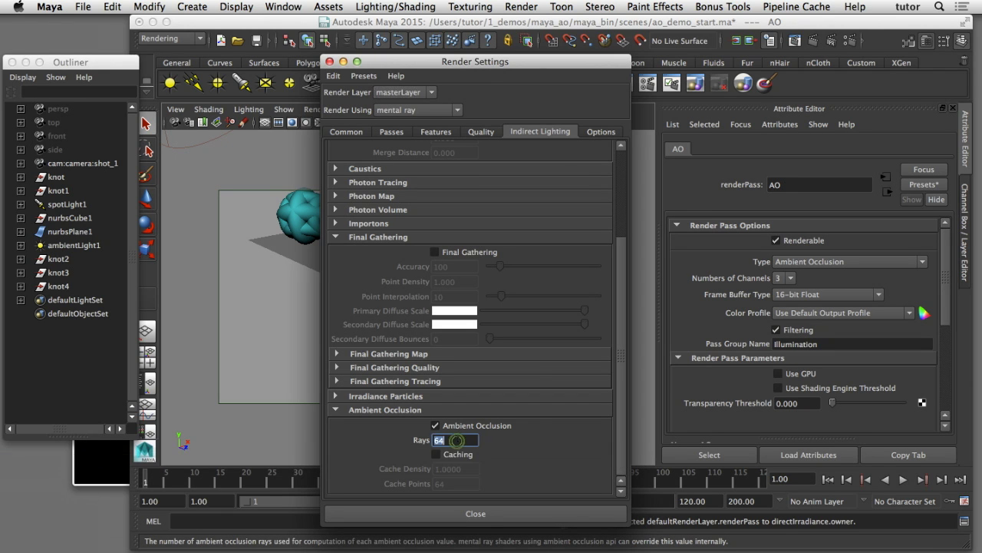
pyautogui.write('128')
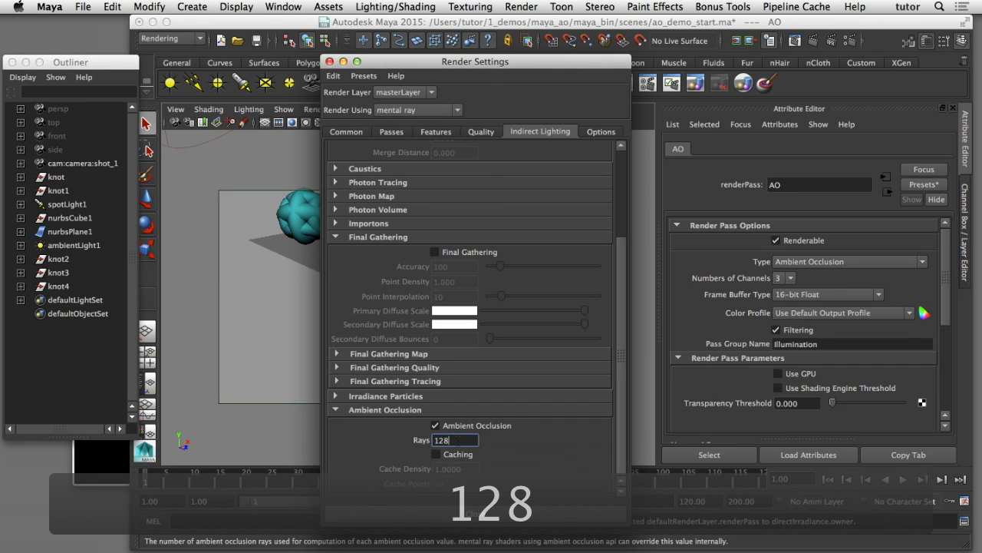
pyautogui.press('Tab')
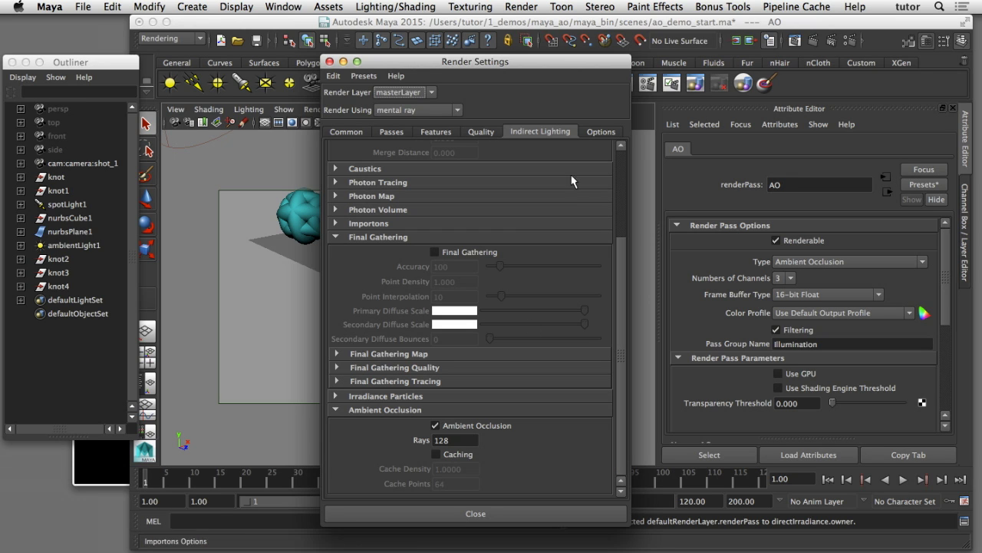
pyautogui.click(358, 137)
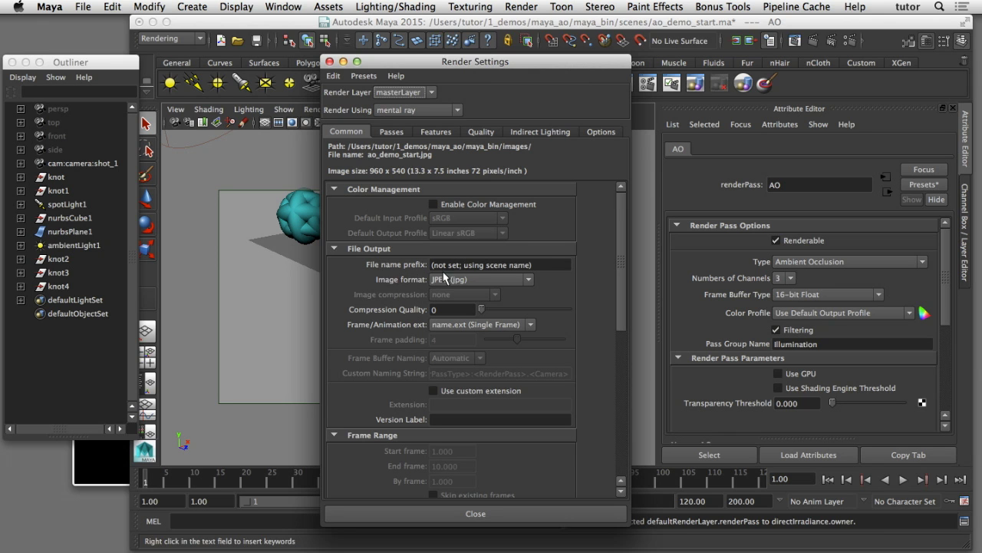
# - Replace the file name prefix with <Scene>_<RenderPassType> using the keyword menu
pyautogui.tripleClick(546, 264)
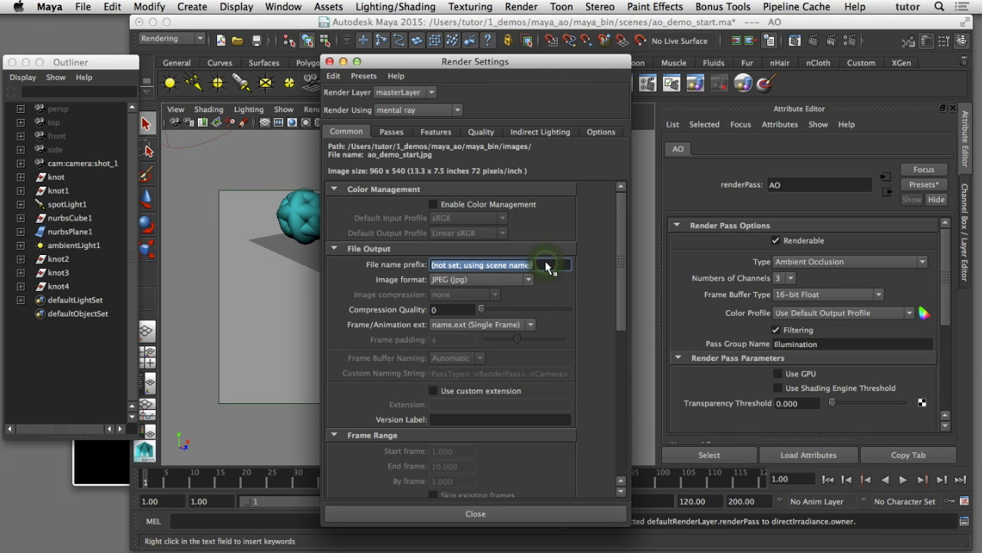
pyautogui.press('BackSpace')
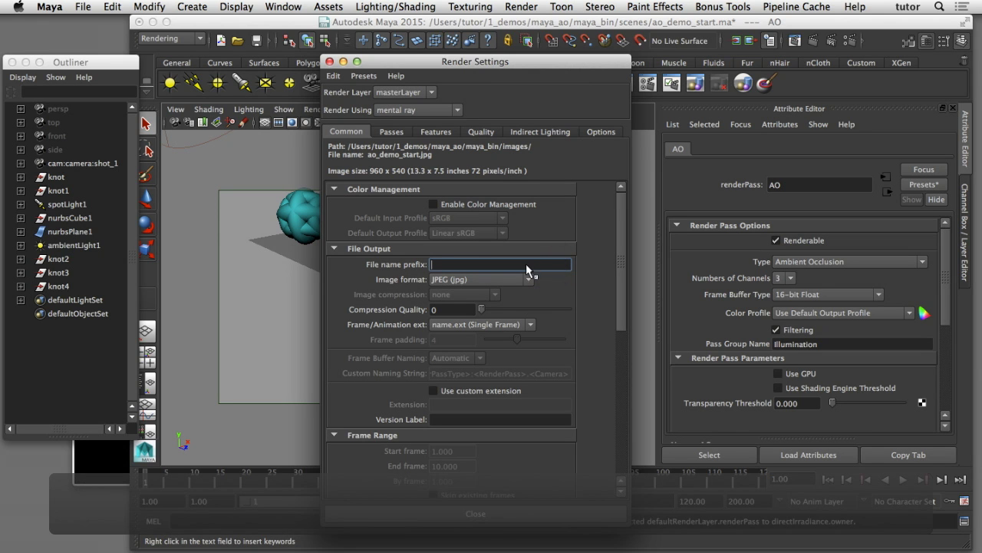
pyautogui.rightClick(458, 265)
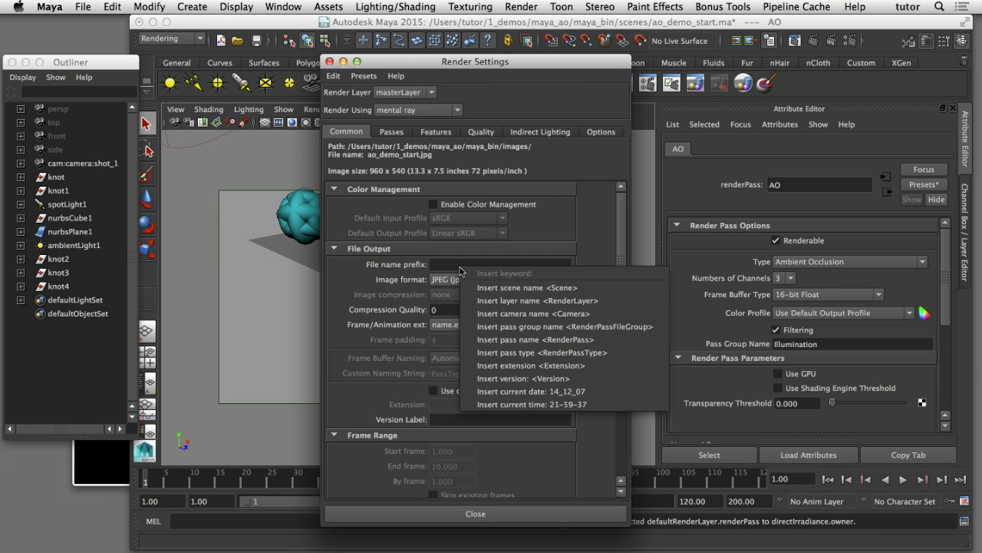
pyautogui.click(479, 289)
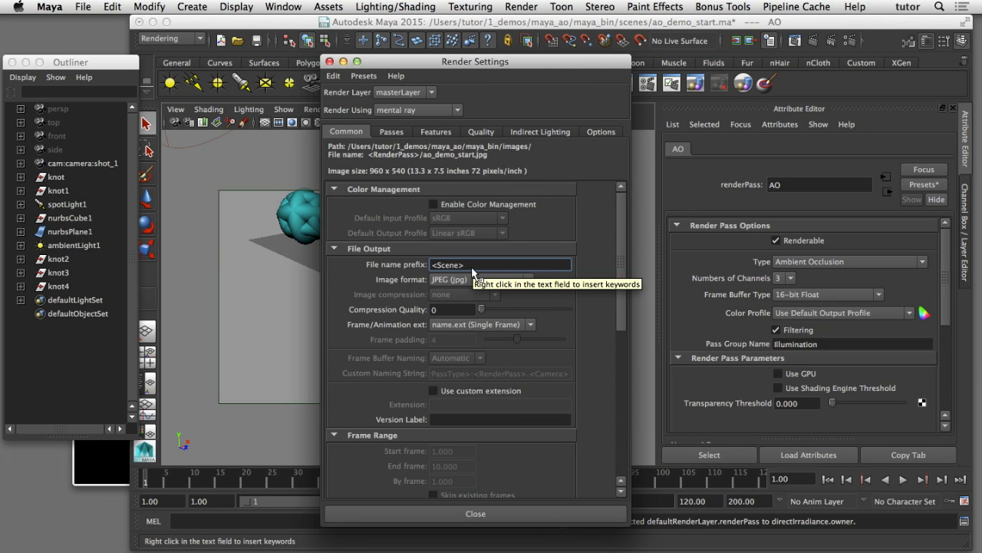
pyautogui.write('_')
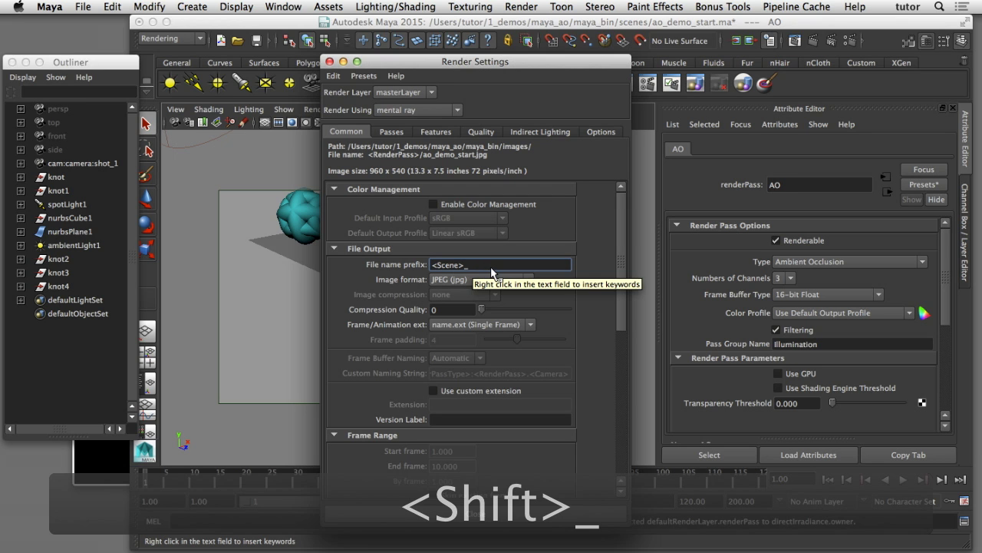
pyautogui.rightClick(491, 266)
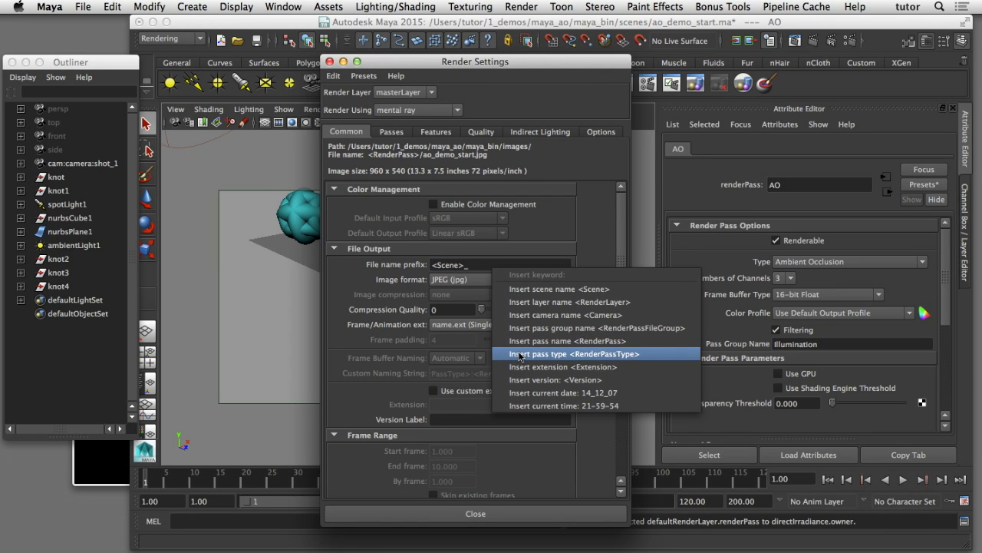
pyautogui.click(520, 354)
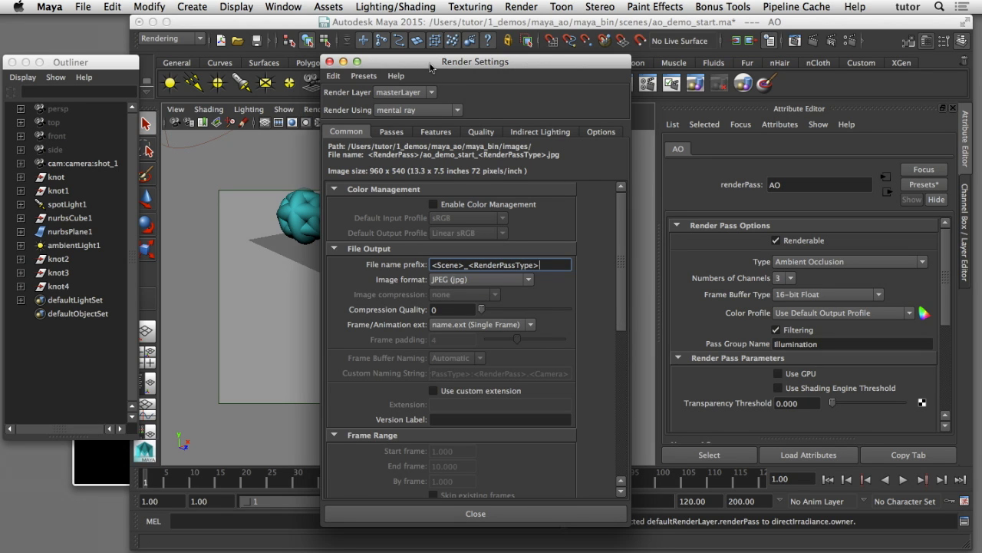
pyautogui.moveTo(427, 63); pyautogui.dragTo(434, 63)
# - Close Render Settings and run a mental ray Batch Render of all passes
pyautogui.click(338, 63)
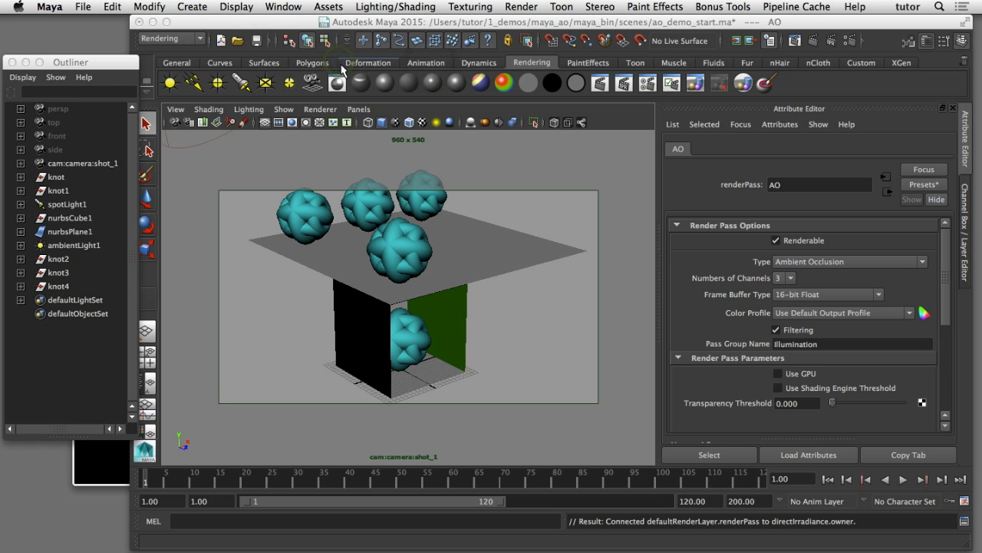
pyautogui.click(189, 22)
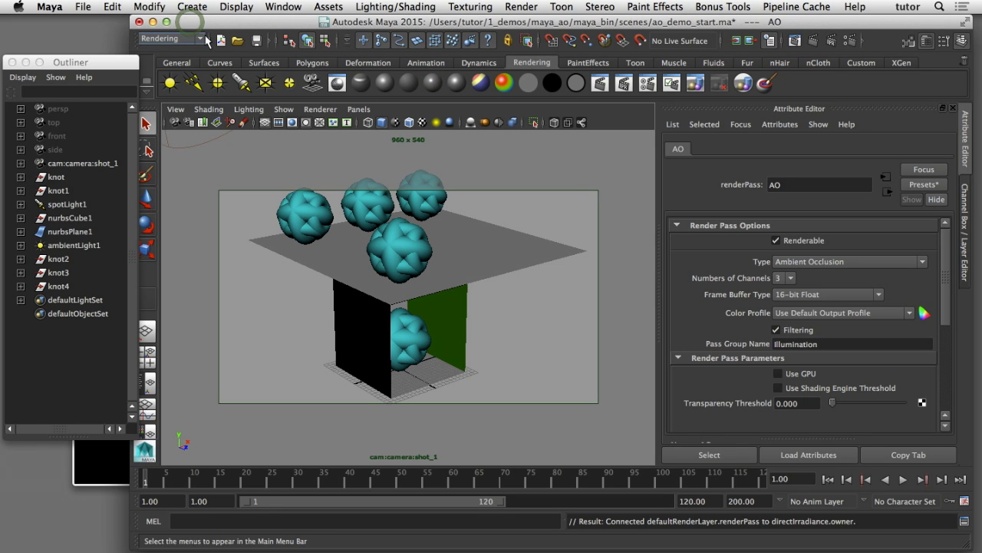
pyautogui.click(519, 7)
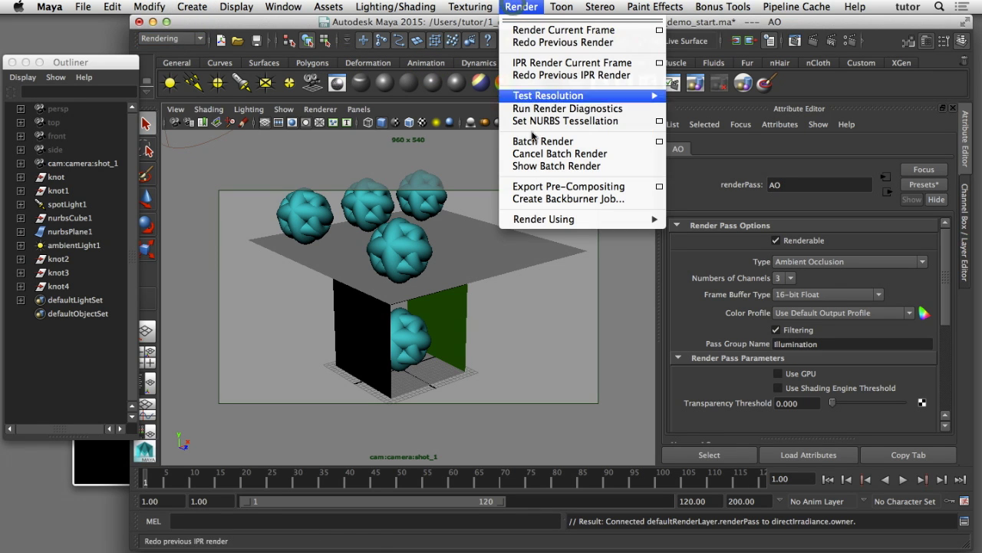
pyautogui.click(537, 141)
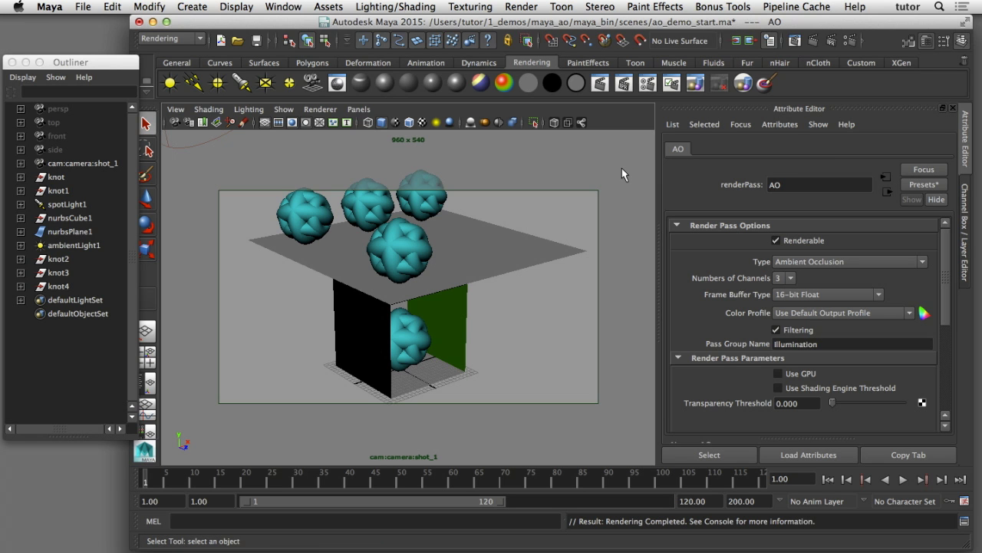
pyautogui.press('super+Tab')
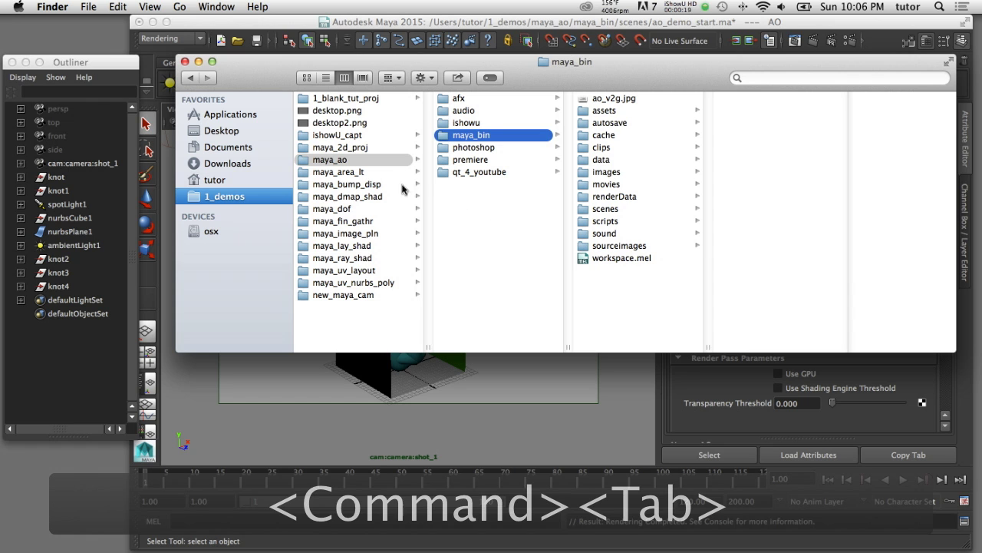
# - In Finder, browse maya_ao > maya_bin > images and look into the AO, directIrradiance and MasterBeauty folders
pyautogui.click(352, 161)
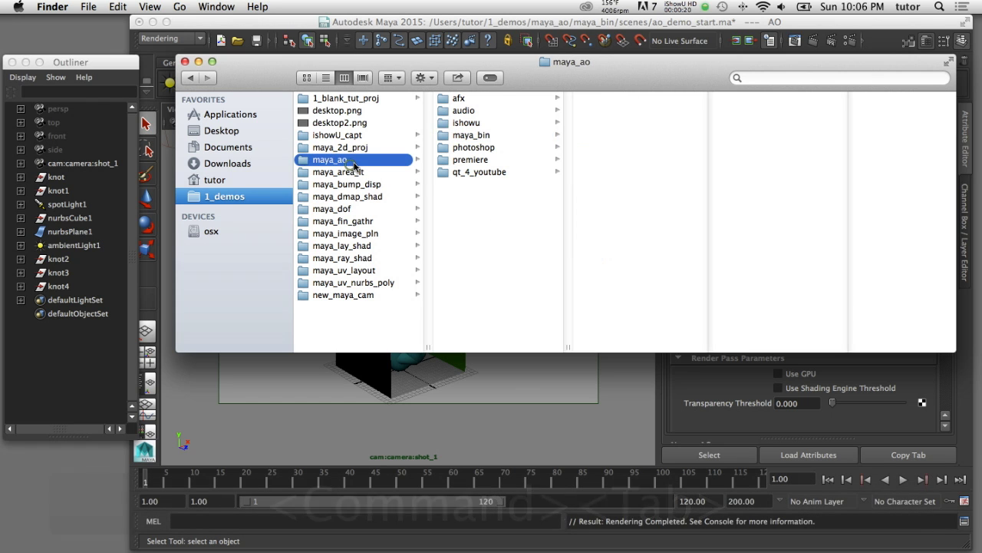
pyautogui.click(451, 137)
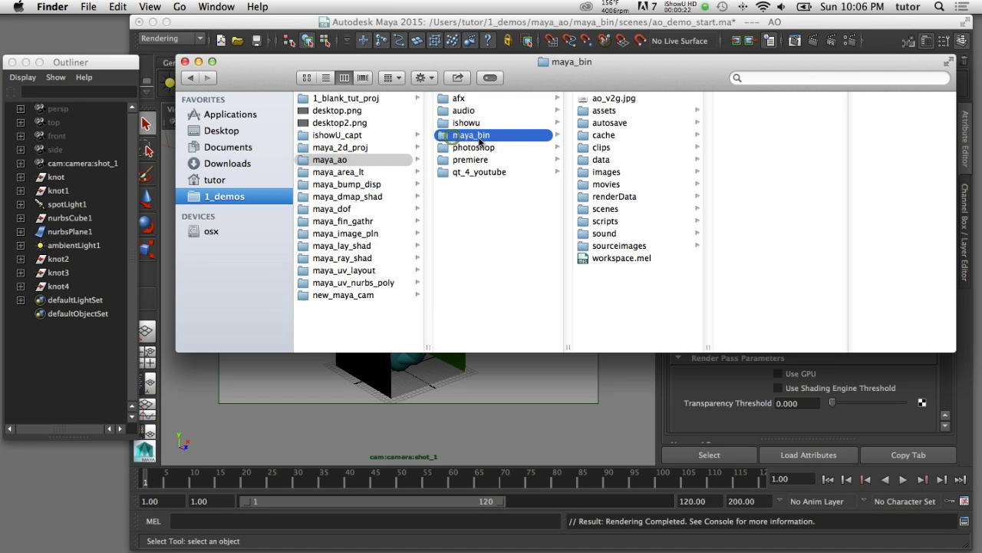
pyautogui.click(604, 173)
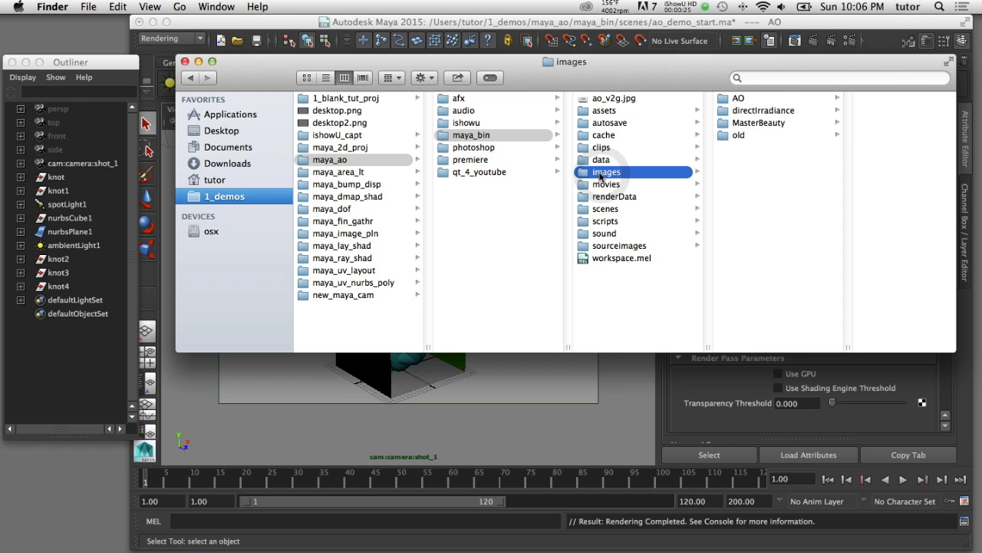
pyautogui.click(721, 101)
pyautogui.click(702, 112)
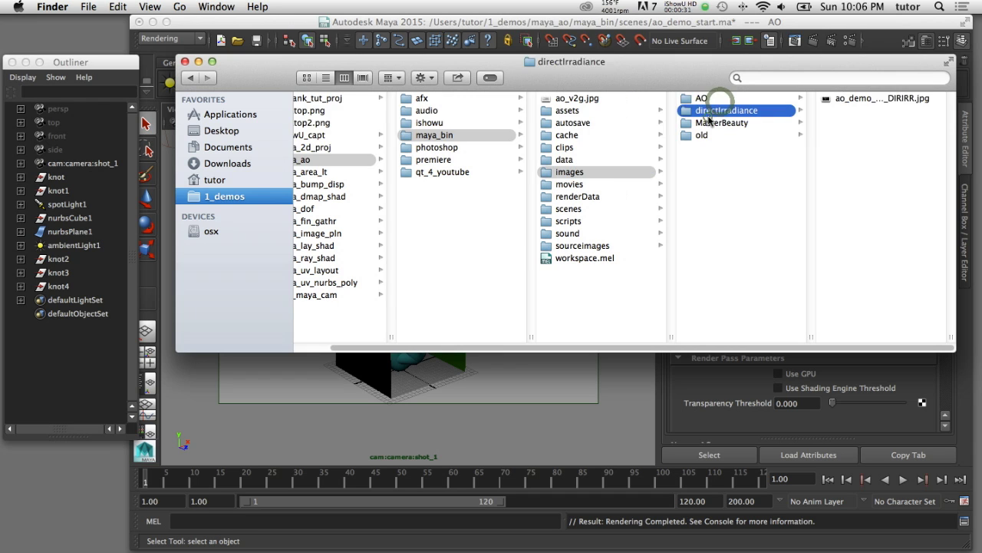
pyautogui.click(706, 120)
# - Quick Look the ao_demo_start AO, DIRIRR and BEAUTY JPG renders in turn
pyautogui.click(702, 99)
pyautogui.press('Right')
pyautogui.press('space')
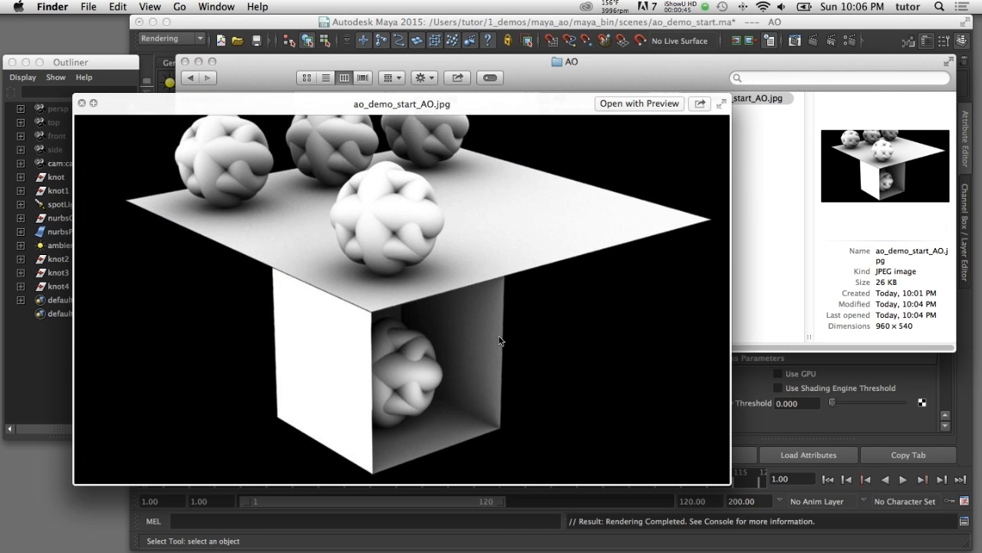
pyautogui.press('space')
pyautogui.click(594, 115)
pyautogui.press('Right')
pyautogui.press('space')
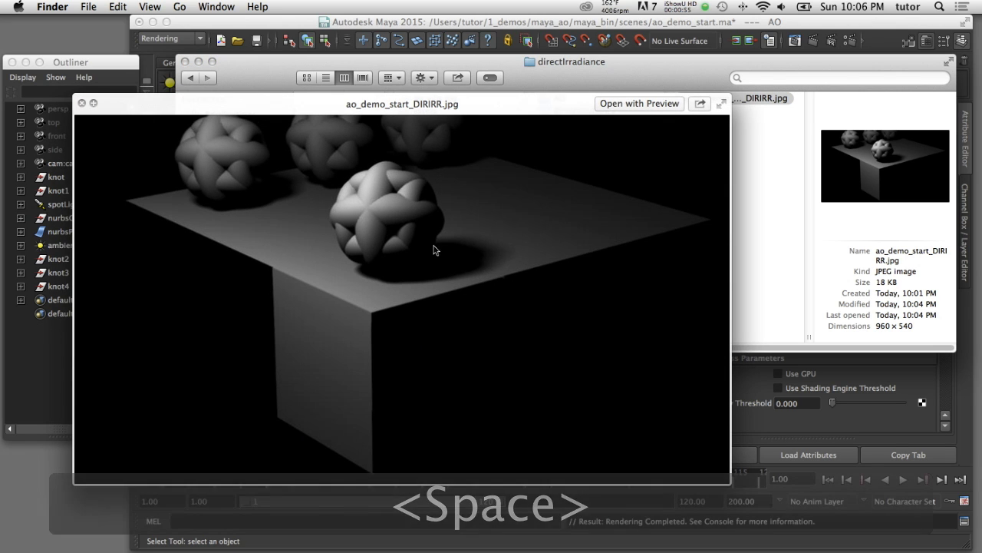
pyautogui.press('space')
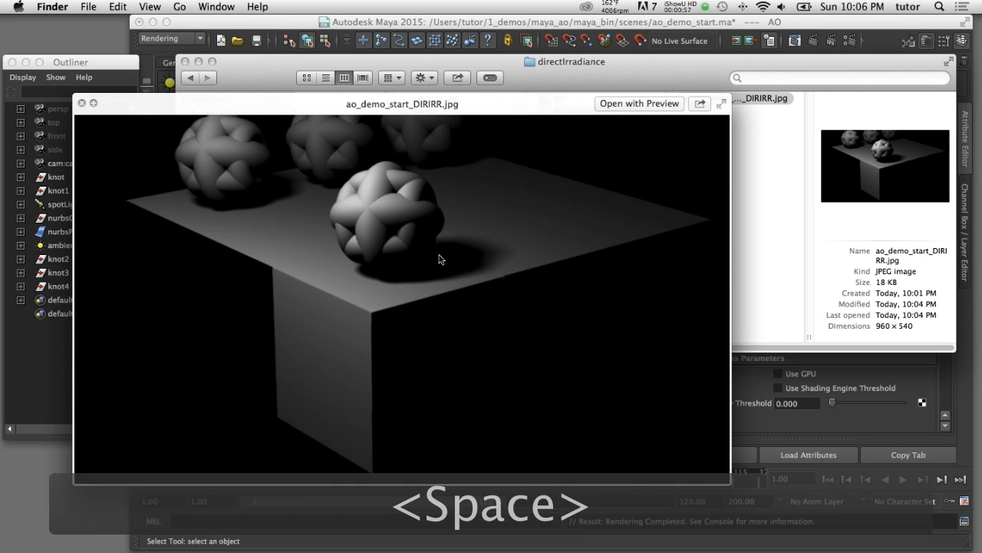
pyautogui.click(603, 125)
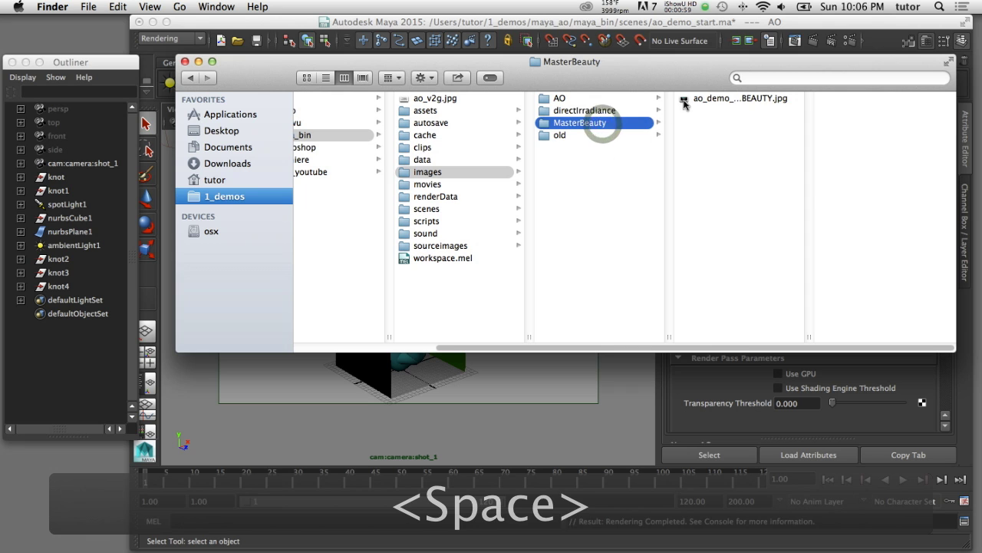
pyautogui.press('Right')
pyautogui.press('space')
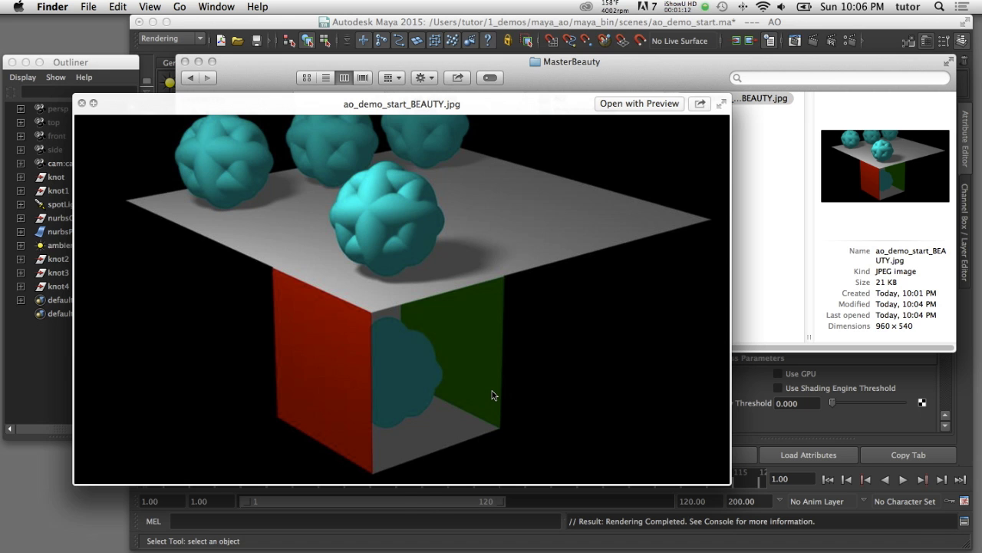
pyautogui.press('space')
# - Recheck the three pass folders, finish in MasterBeauty, and switch back to Photoshop
pyautogui.click(581, 110)
pyautogui.click(568, 98)
pyautogui.click(581, 110)
pyautogui.click(582, 122)
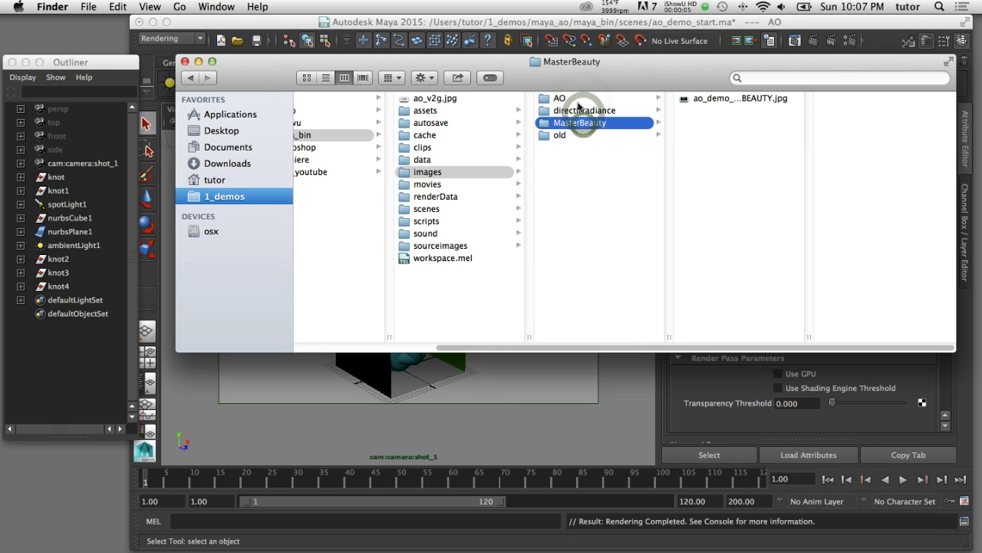
pyautogui.click(581, 98)
pyautogui.click(581, 110)
pyautogui.click(582, 123)
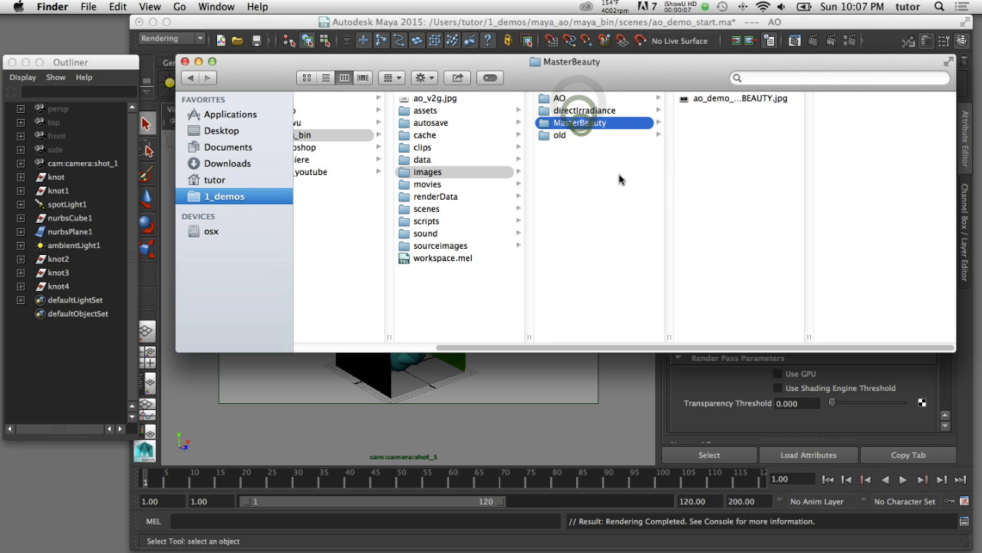
pyautogui.press('super+Tab')
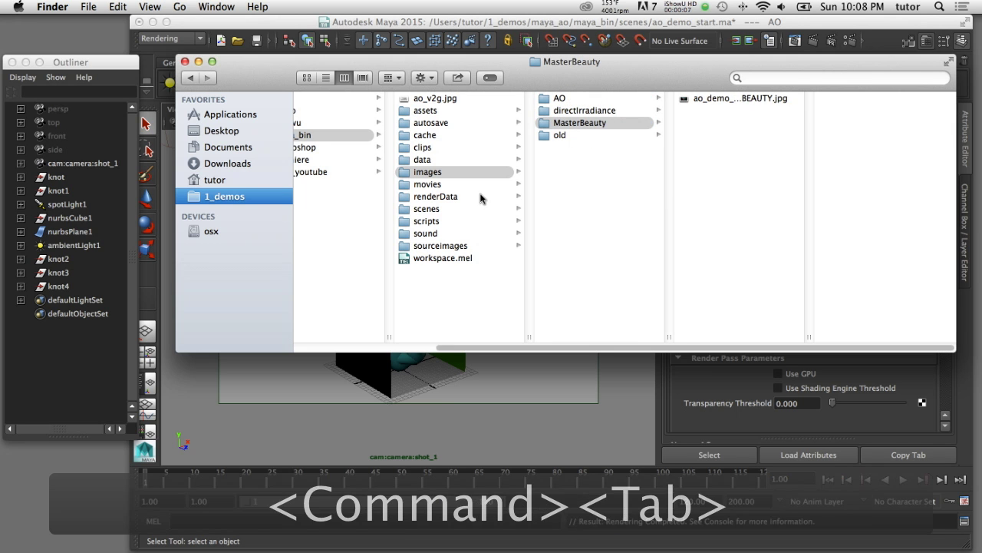
pyautogui.press('super+Tab')
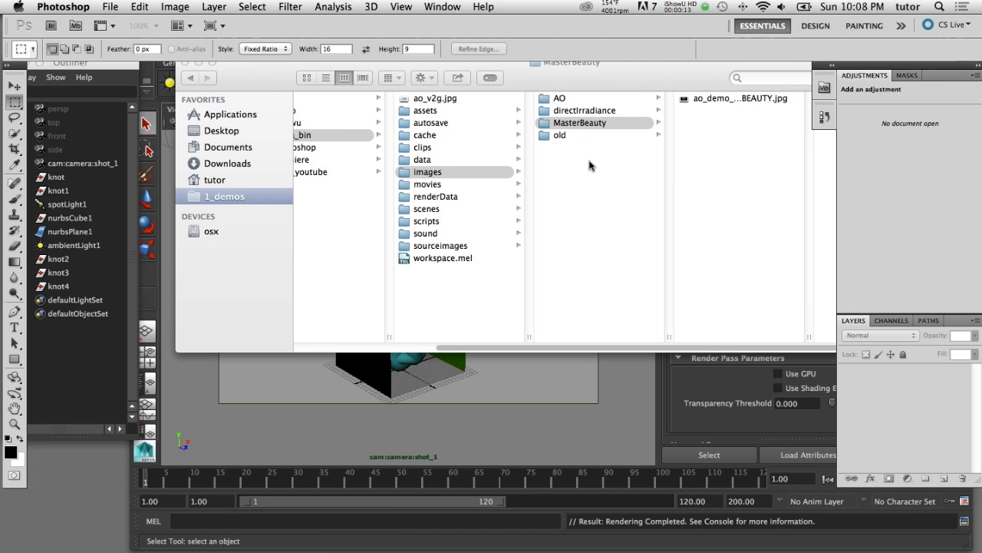
# - Start Load Files into Stack and add ao_demo_start_AO.jpg from maya_bin/images/AO
pyautogui.click(110, 6)
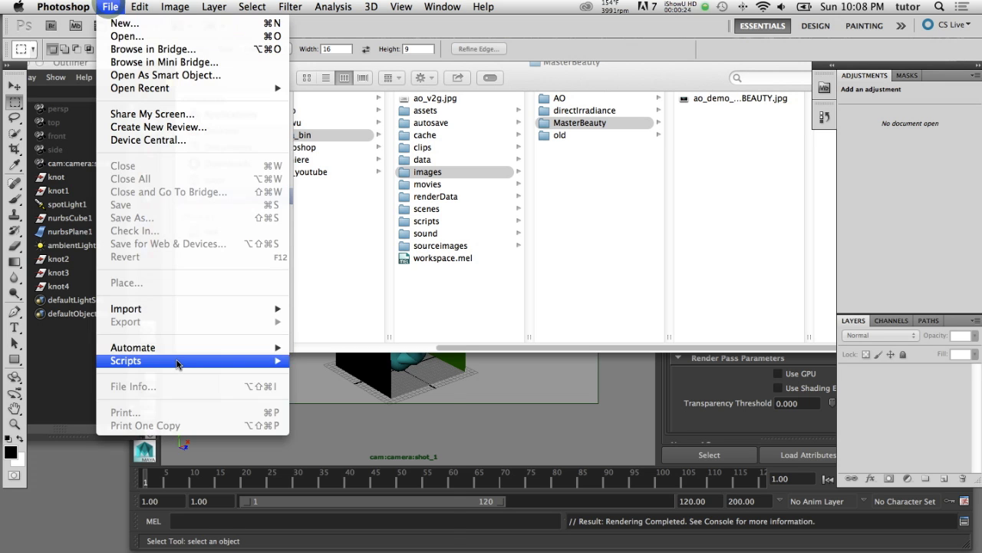
pyautogui.moveTo(263, 355)
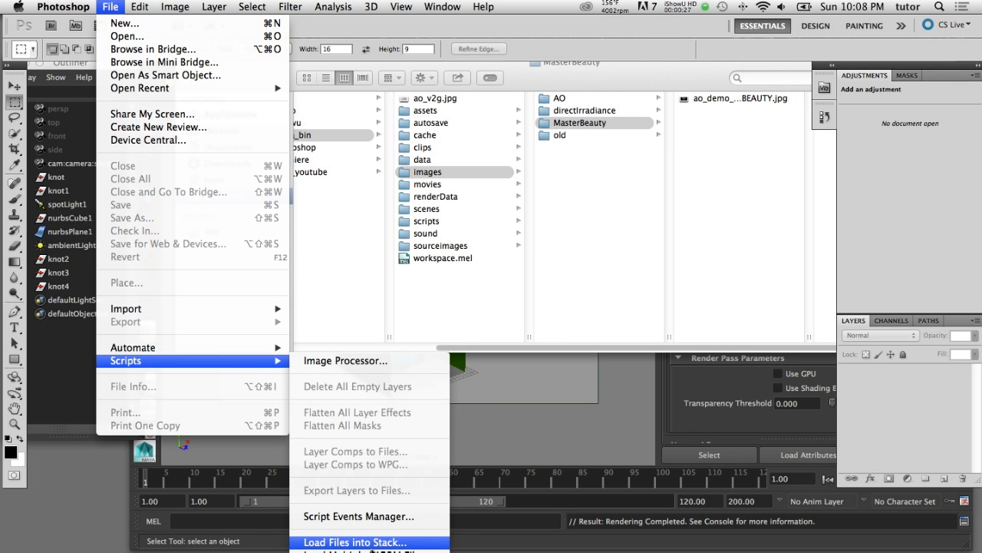
pyautogui.click(371, 542)
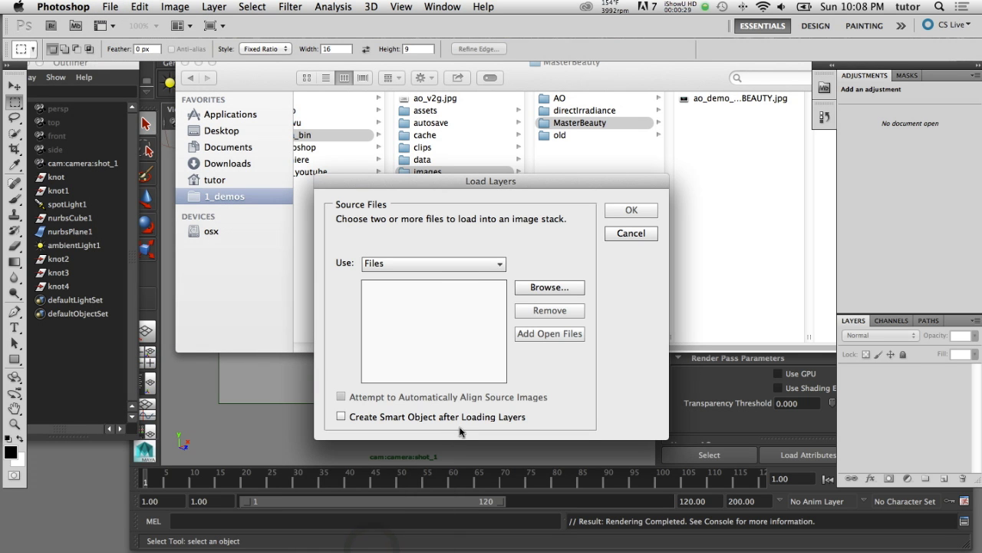
pyautogui.click(560, 288)
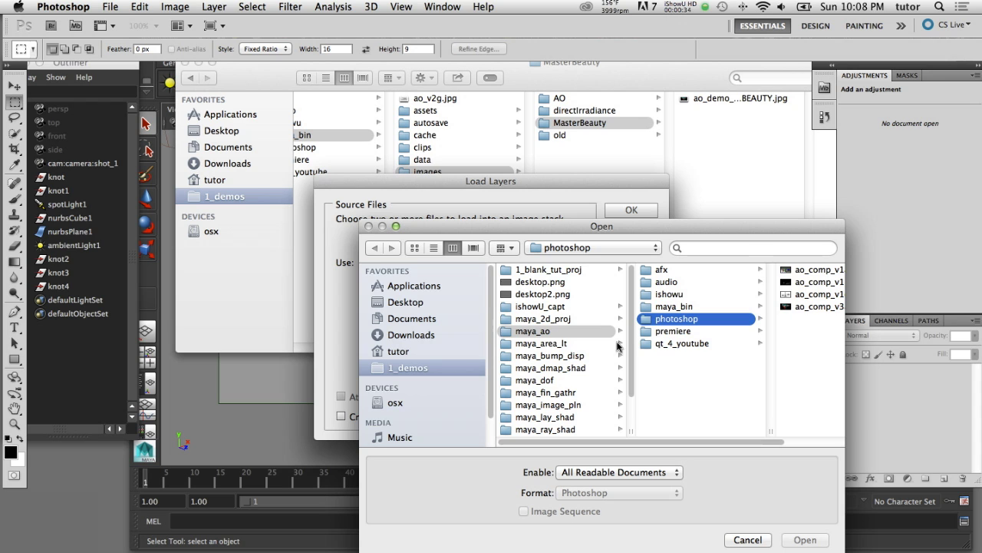
pyautogui.click(565, 331)
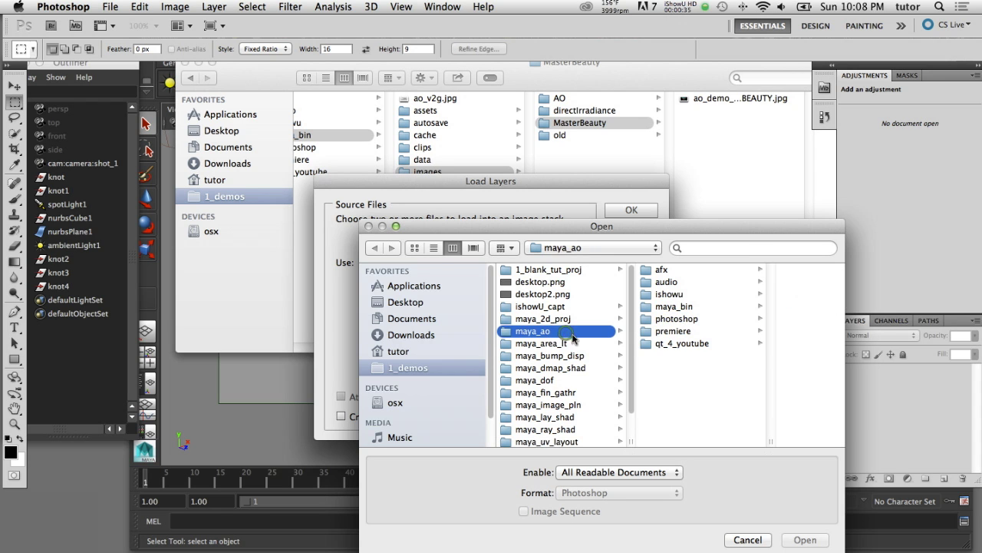
pyautogui.click(670, 307)
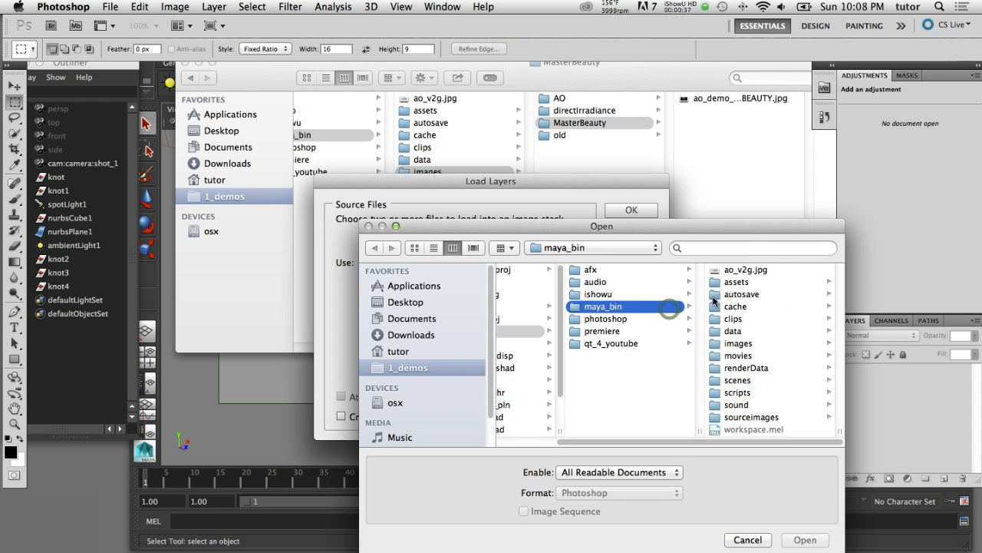
pyautogui.click(732, 346)
pyautogui.click(737, 272)
pyautogui.click(760, 269)
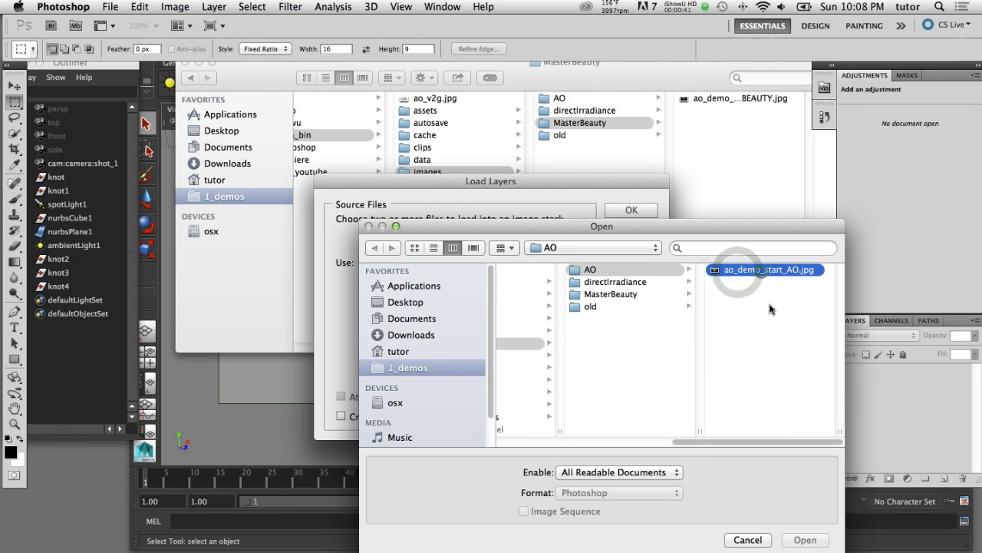
pyautogui.click(813, 542)
# - Add the ao_demo_start_DIRIRR.jpg and ao_demo_start_BEAUTY.jpg renders as source files
pyautogui.click(551, 287)
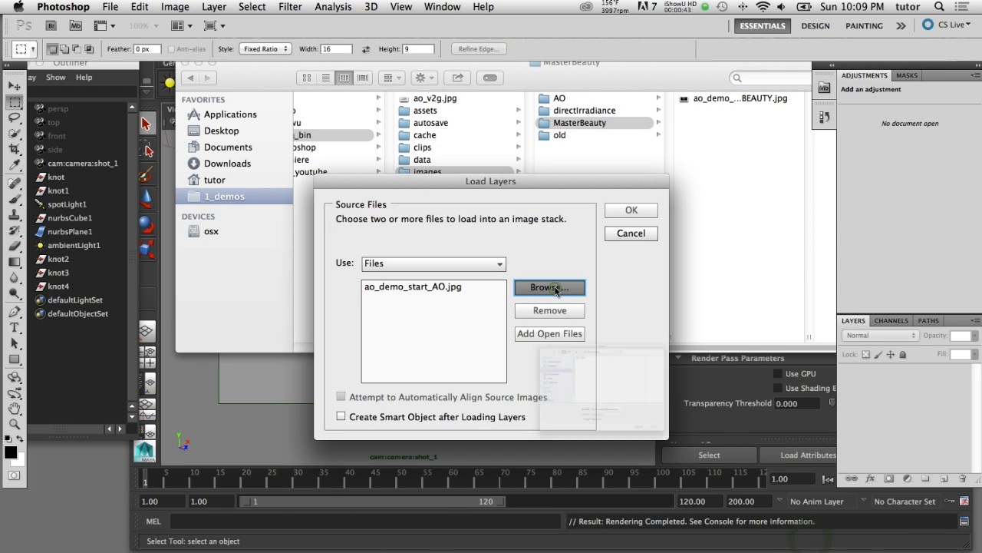
pyautogui.click(662, 283)
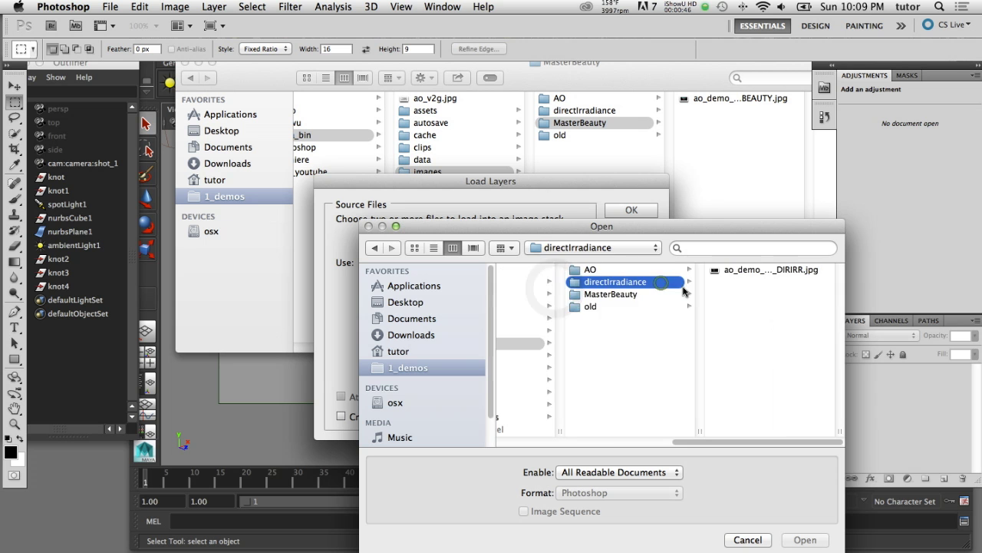
pyautogui.click(733, 270)
pyautogui.doubleClick(733, 271)
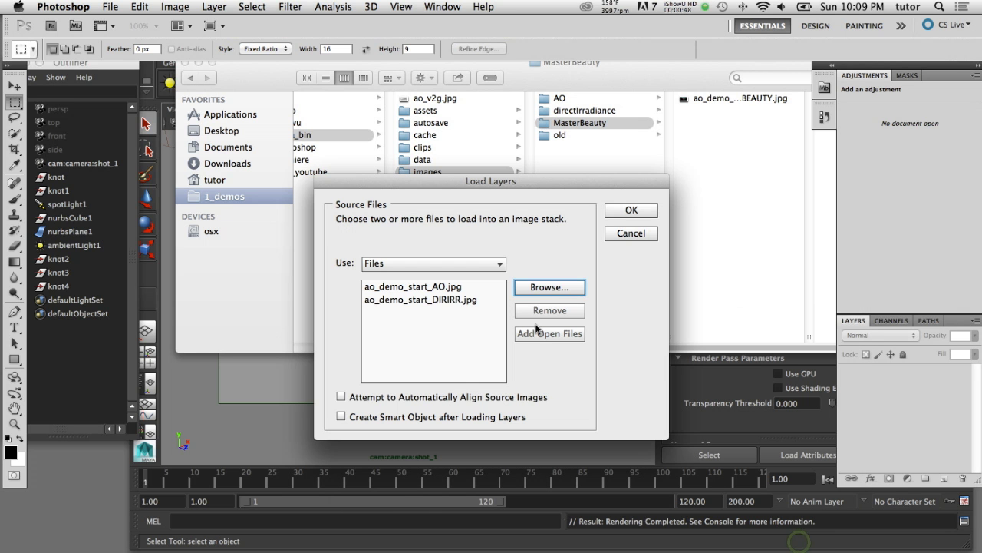
pyautogui.click(539, 289)
pyautogui.click(666, 294)
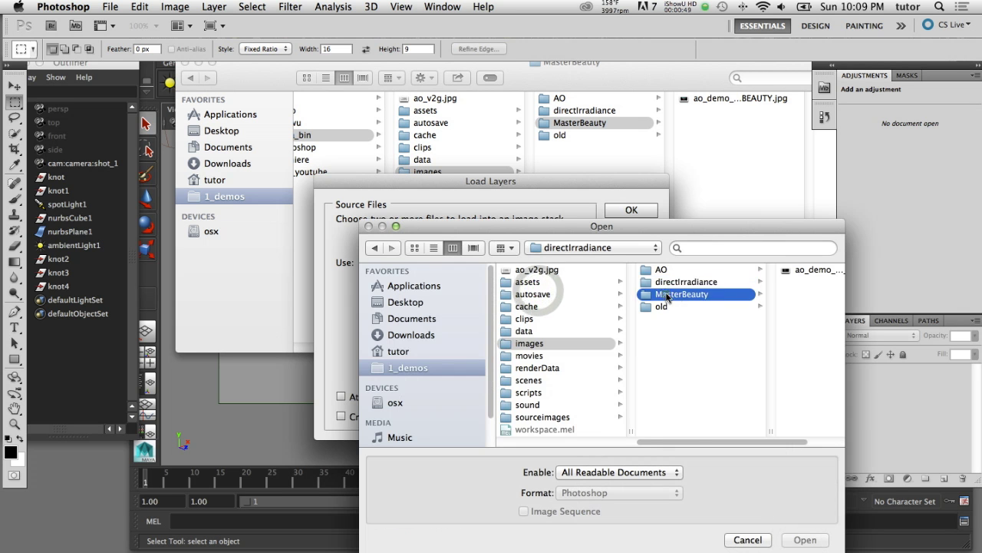
pyautogui.click(733, 272)
pyautogui.doubleClick(733, 267)
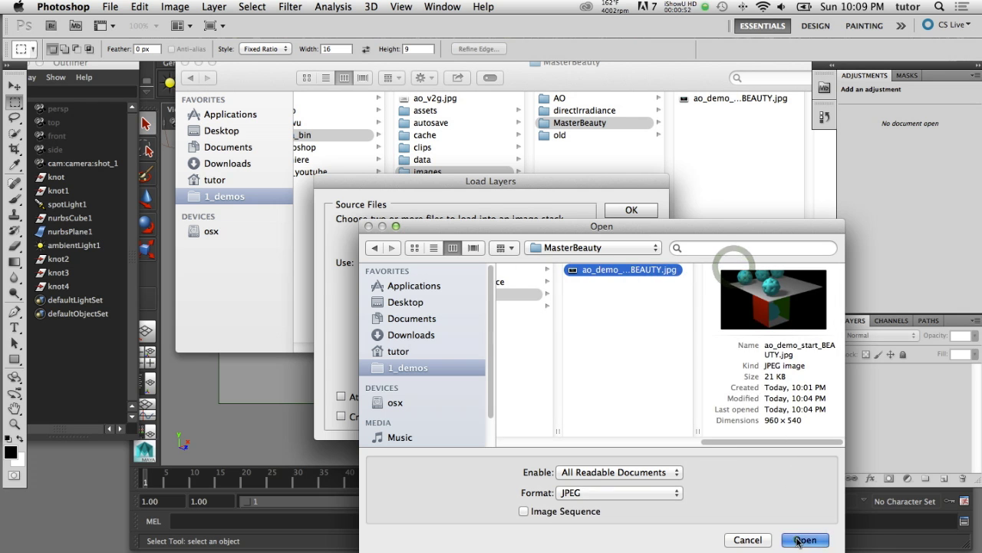
# - Review the three listed source files and load them as stacked layers
pyautogui.click(461, 288)
pyautogui.click(456, 313)
pyautogui.click(459, 299)
pyautogui.click(459, 312)
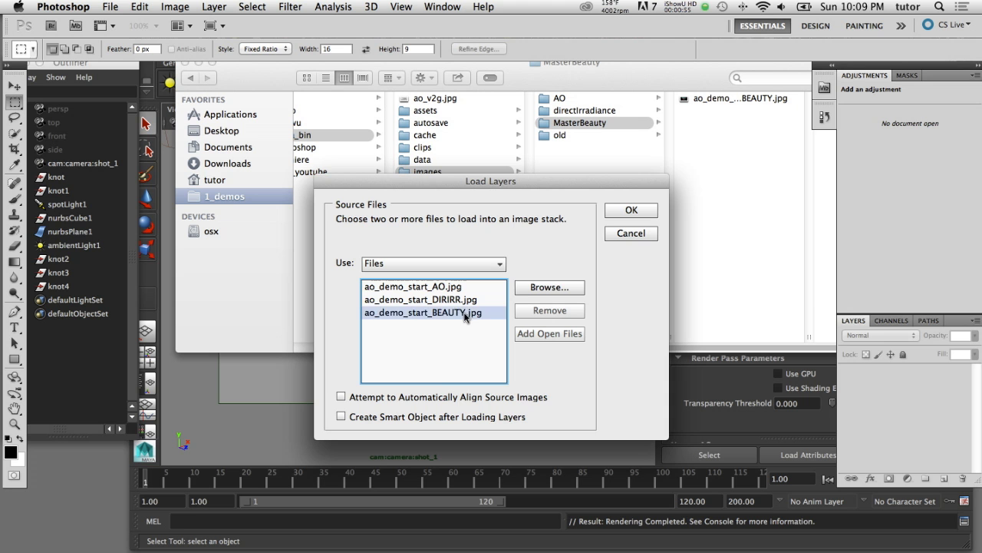
pyautogui.click(614, 211)
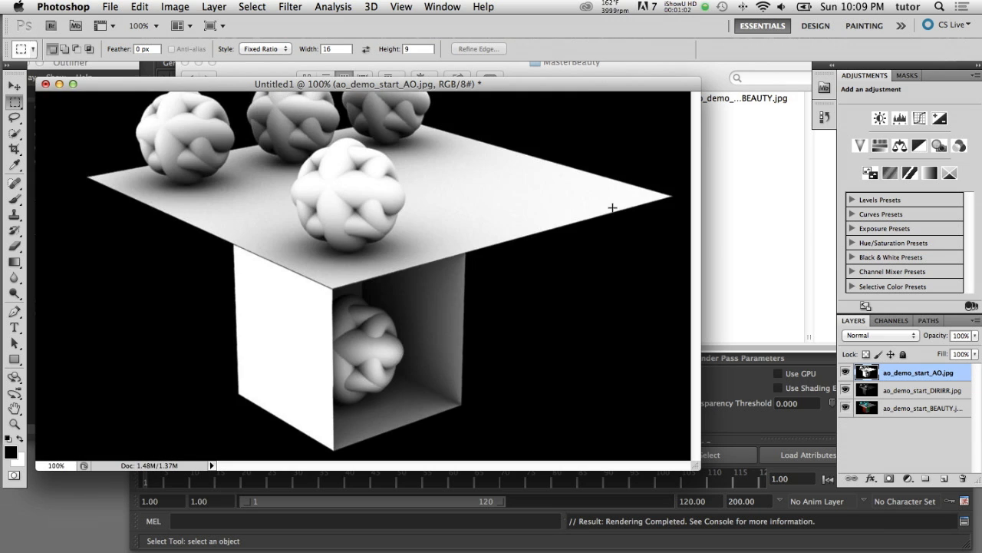
# - Move the AO layer below DIRIRR, hide DIRIRR, and set AO's blend mode to Multiply
pyautogui.click(917, 454)
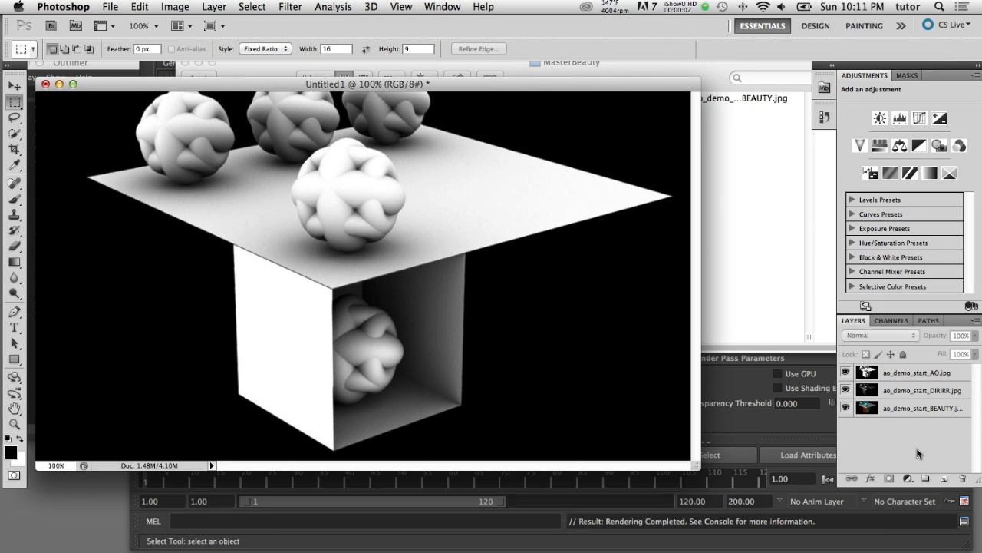
pyautogui.click(927, 374)
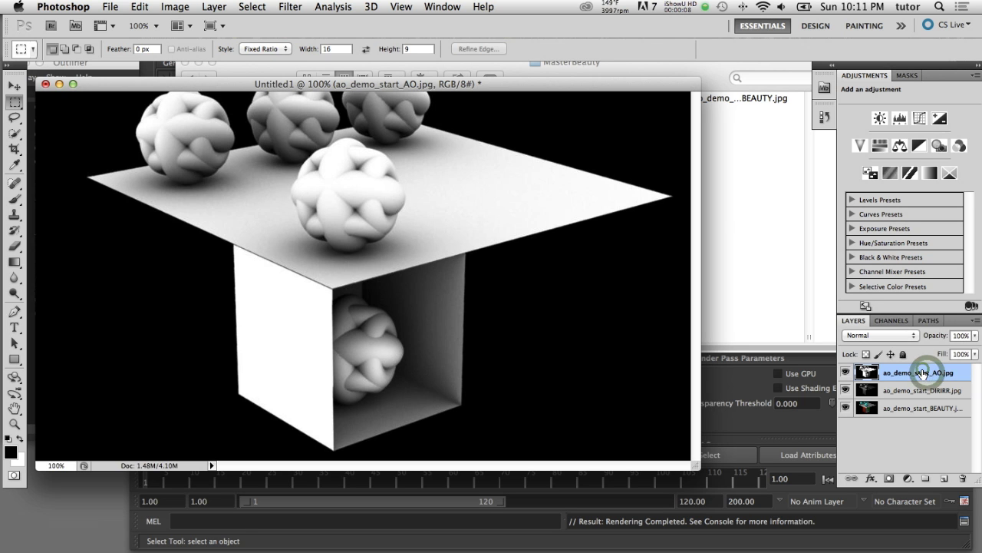
pyautogui.moveTo(923, 374); pyautogui.dragTo(921, 399)
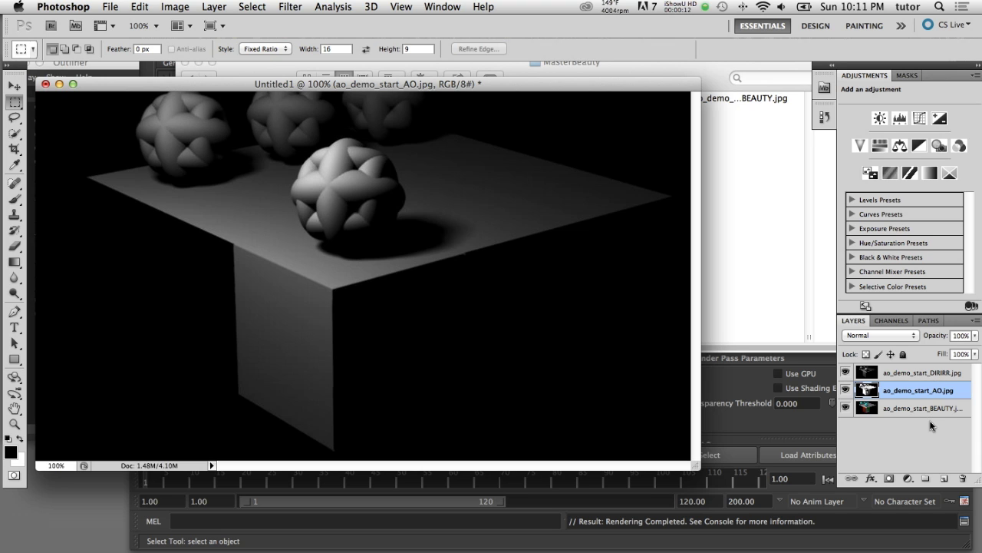
pyautogui.click(845, 374)
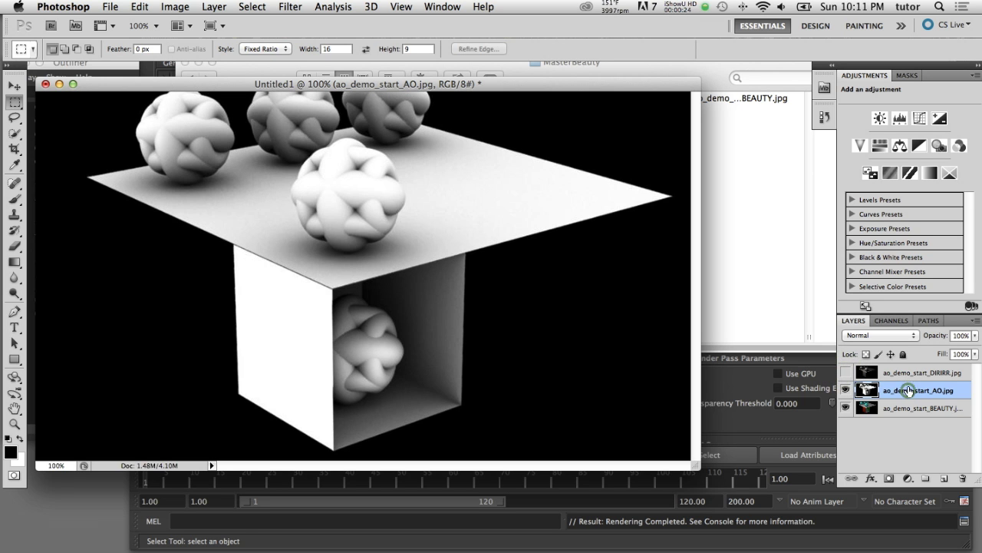
pyautogui.click(893, 338)
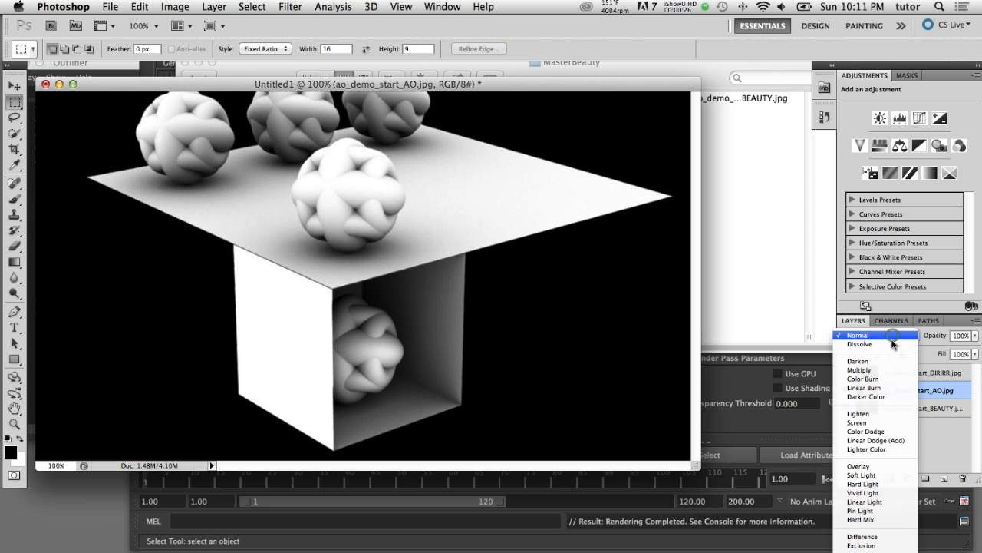
pyautogui.click(881, 371)
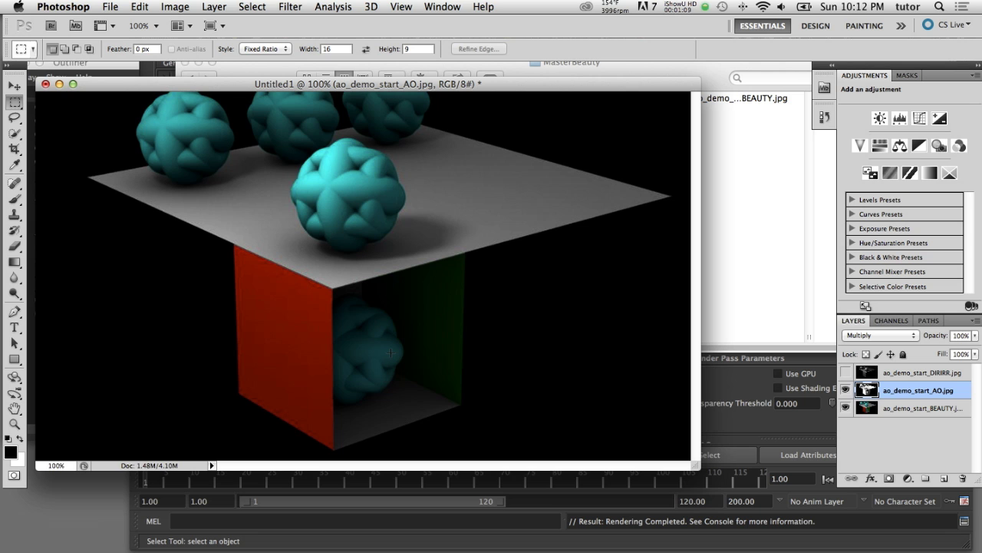
# - Toggle the AO layer's visibility to compare the beauty render with and without AO
pyautogui.click(846, 390)
pyautogui.click(846, 390)
pyautogui.click(846, 390)
pyautogui.click(846, 391)
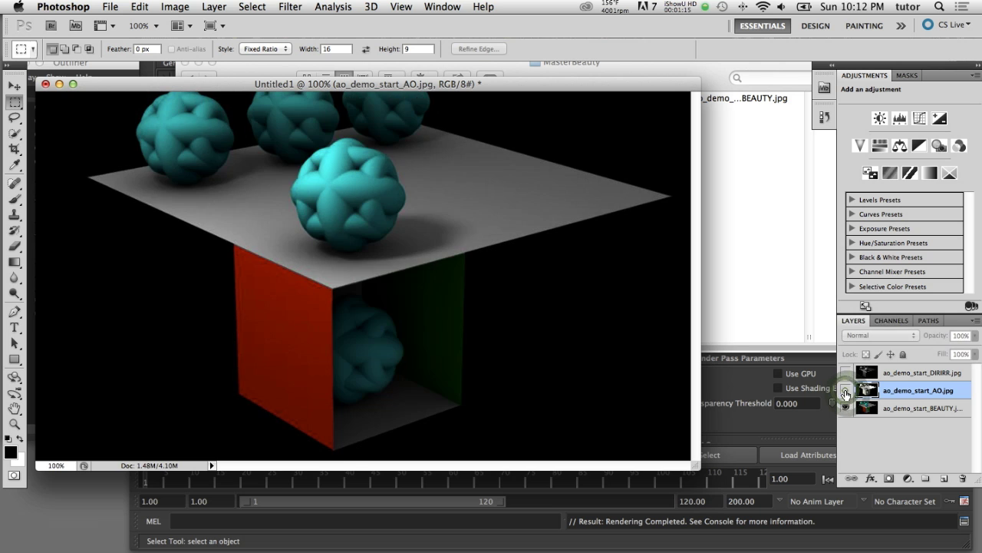
pyautogui.click(846, 391)
pyautogui.click(846, 391)
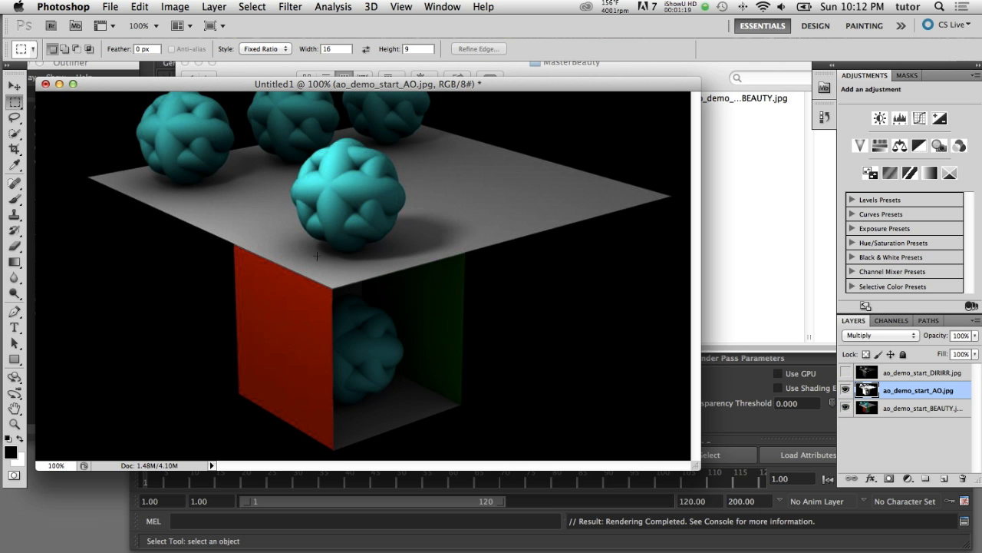
pyautogui.press('super+comma')
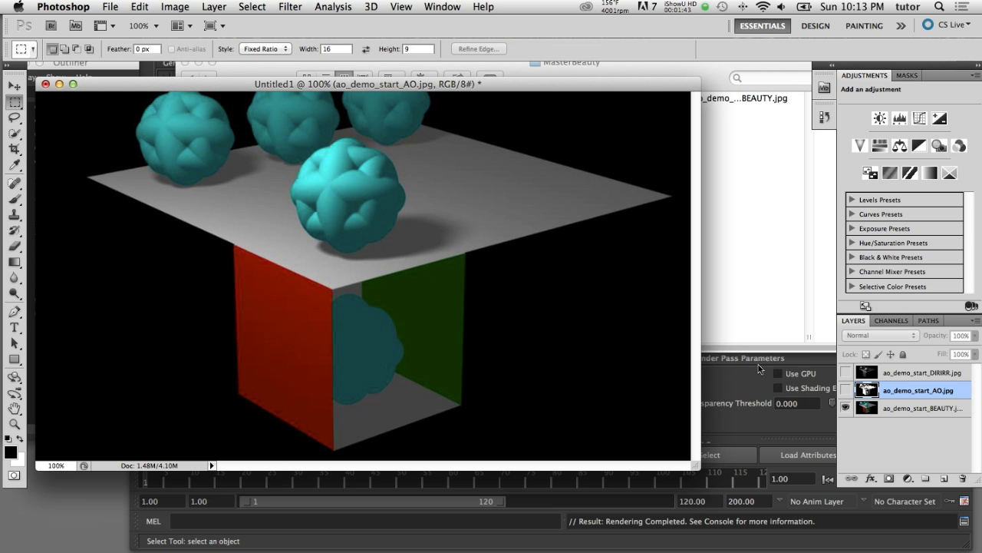
pyautogui.click(846, 391)
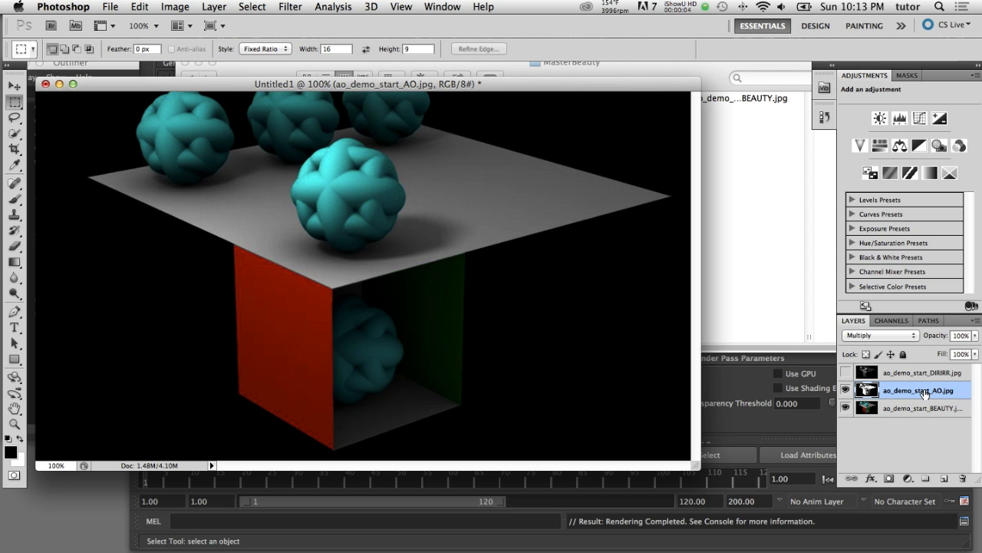
pyautogui.click(902, 334)
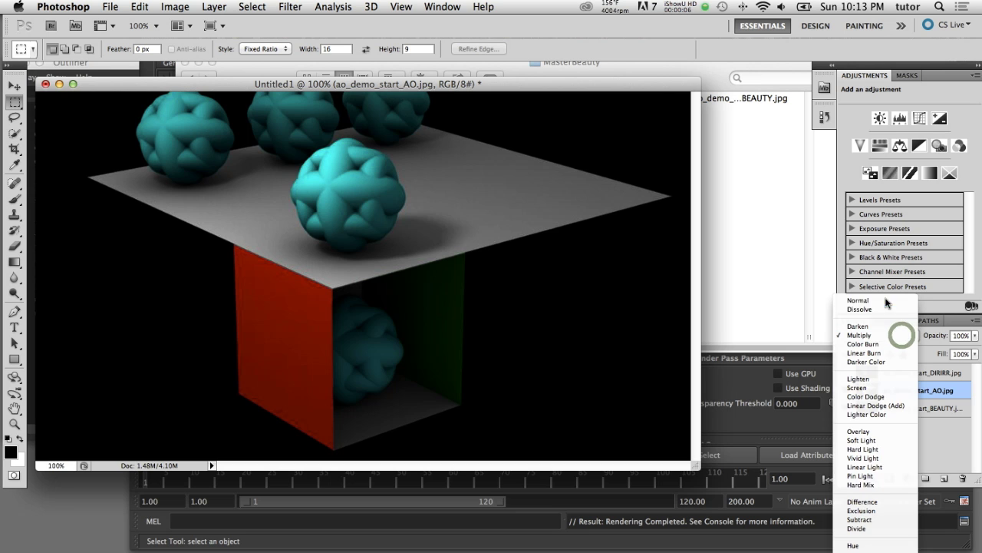
pyautogui.click(887, 301)
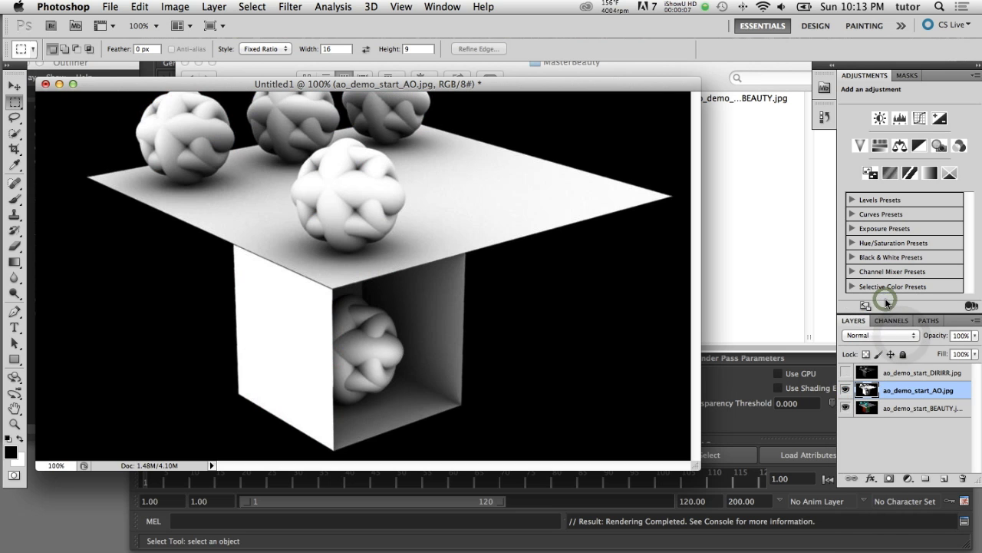
pyautogui.click(845, 373)
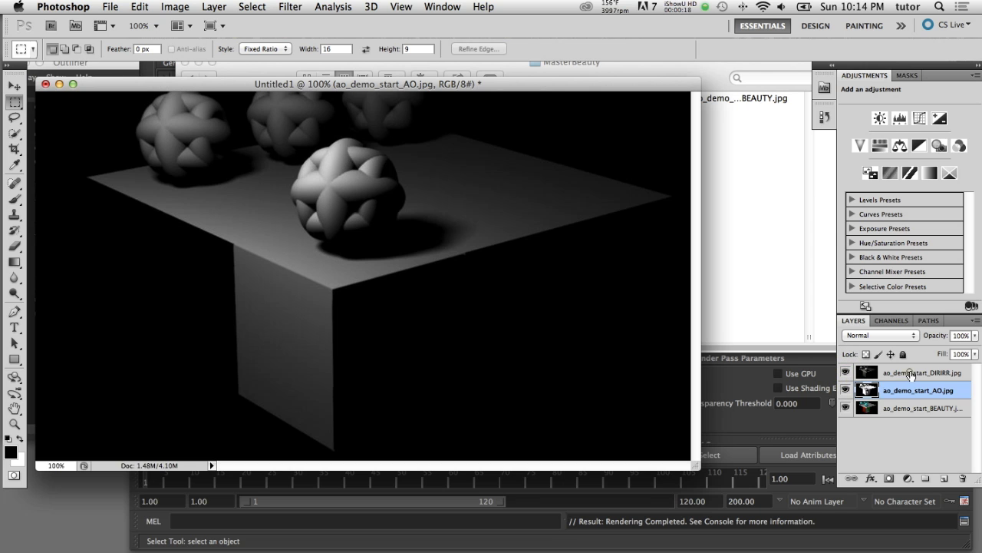
pyautogui.click(912, 373)
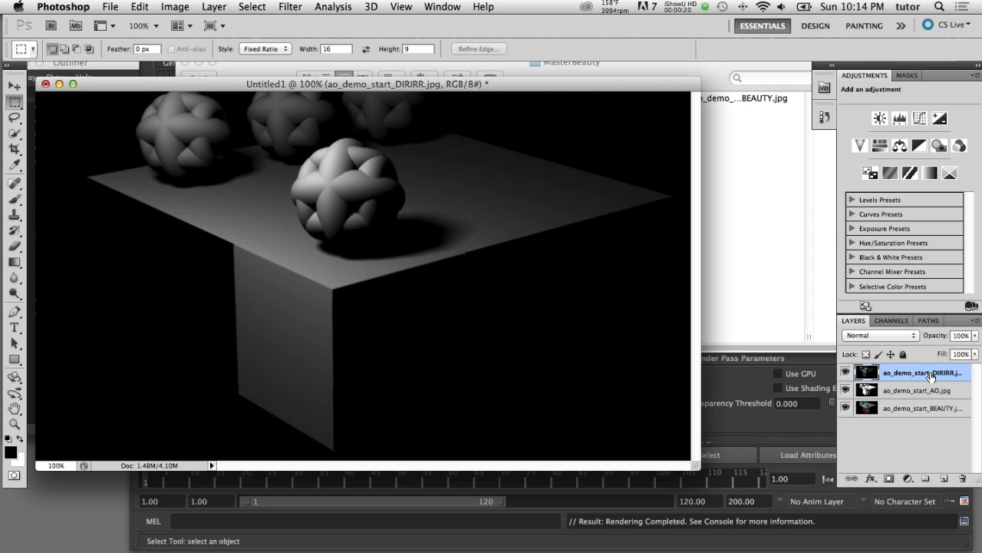
pyautogui.click(913, 337)
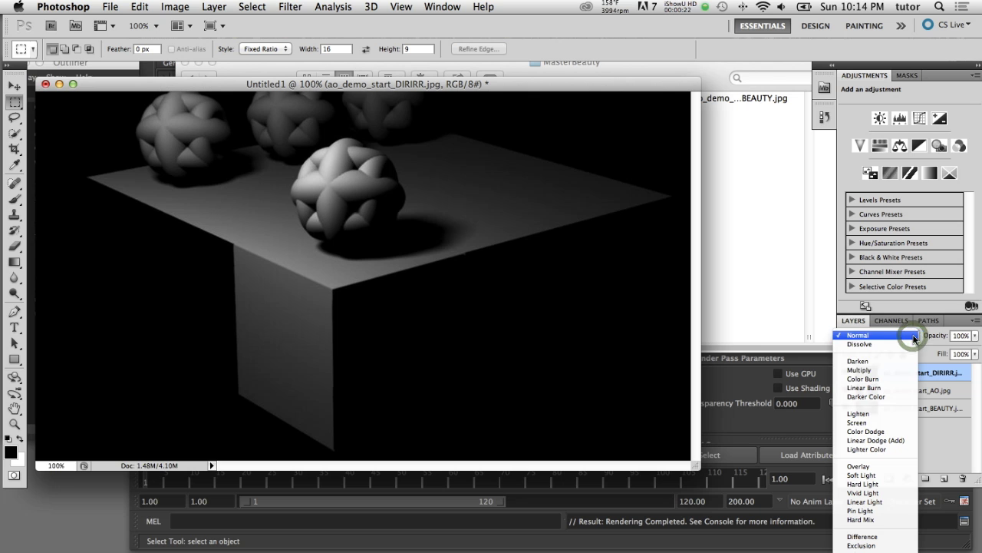
pyautogui.click(897, 429)
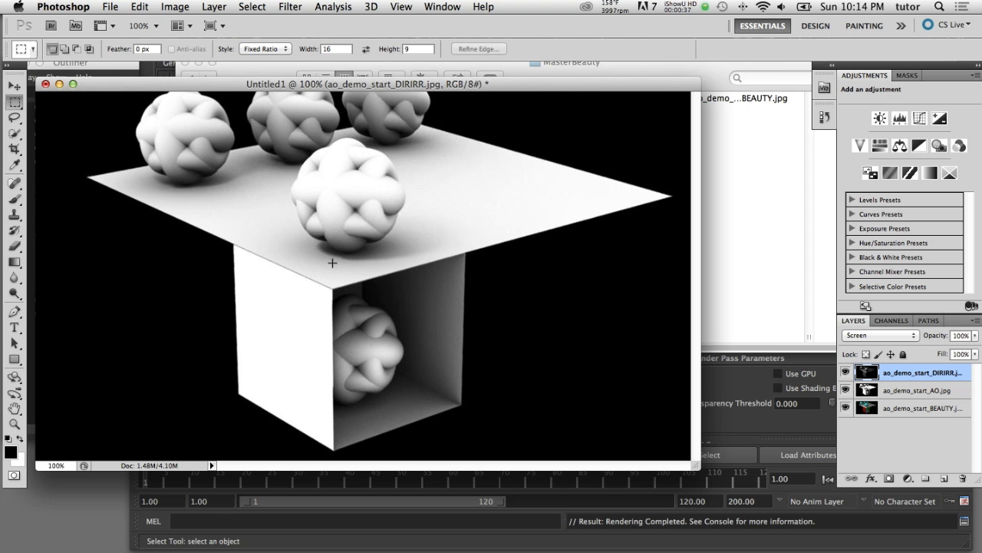
pyautogui.click(845, 372)
pyautogui.click(846, 372)
pyautogui.click(845, 372)
pyautogui.click(846, 372)
pyautogui.click(846, 372)
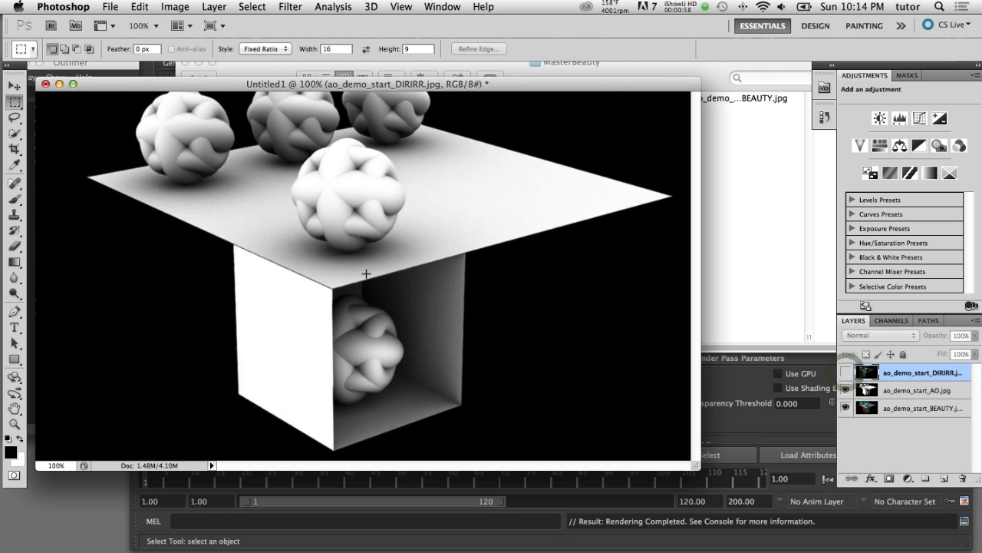
pyautogui.click(846, 372)
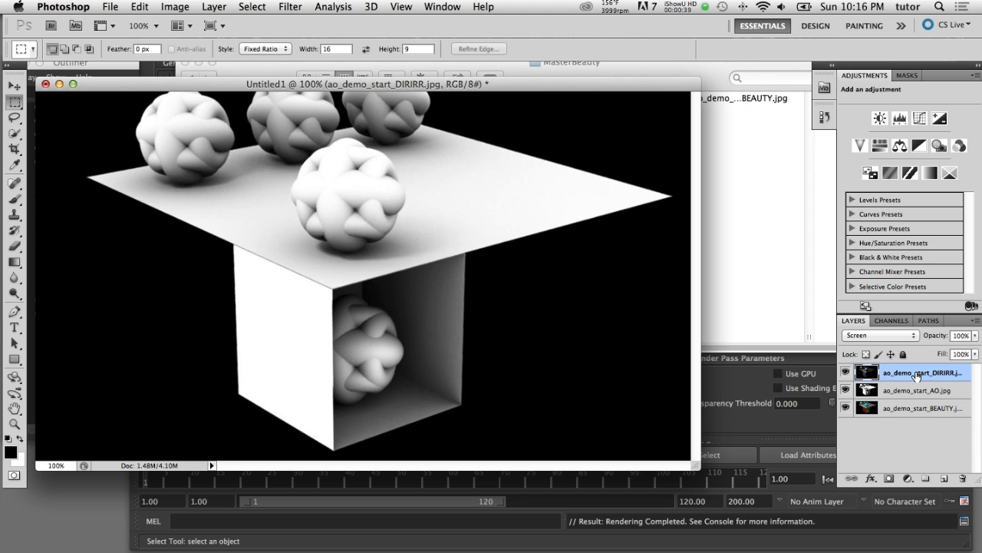
# - Add a Levels adjustment clipped to the DIRIRR layer with white input set to 145
pyautogui.click(908, 479)
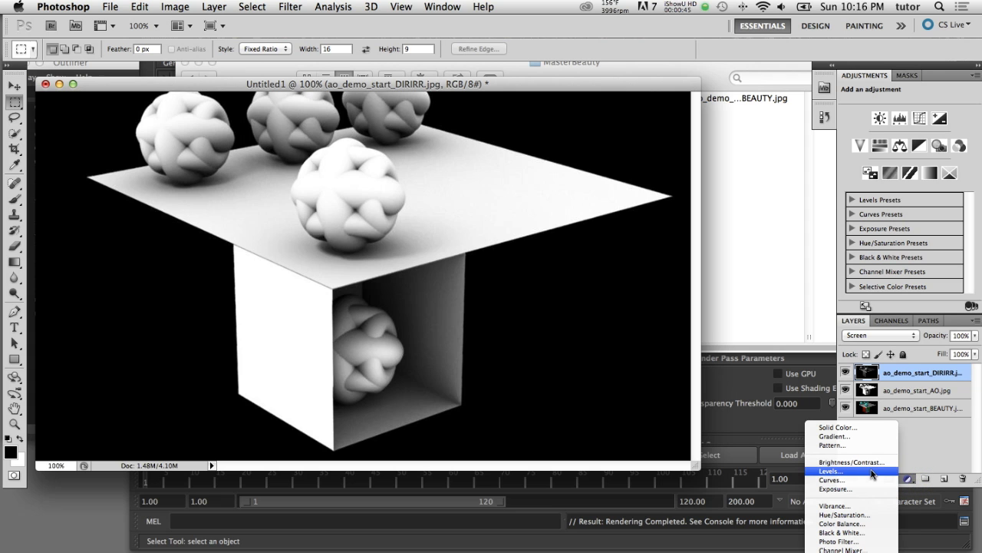
pyautogui.click(873, 471)
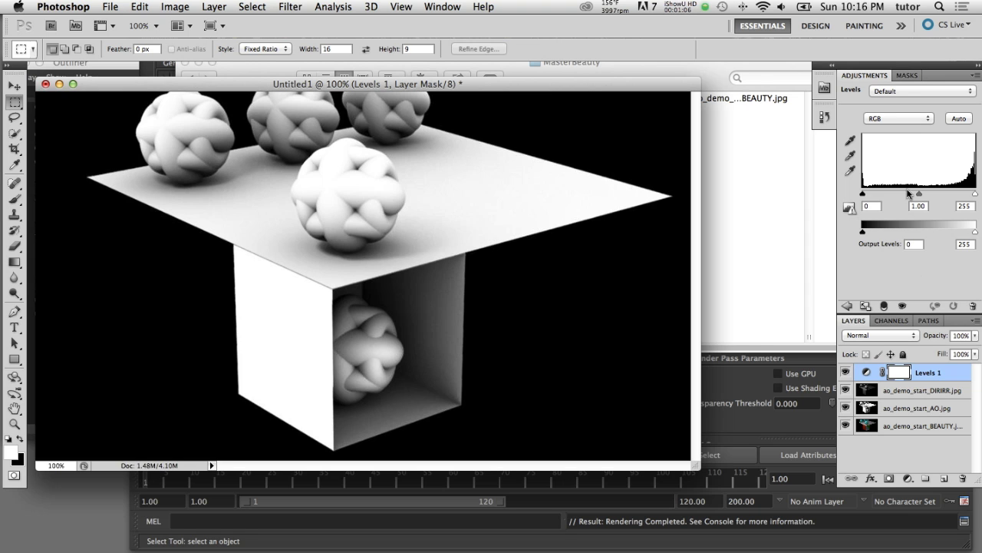
pyautogui.click(884, 307)
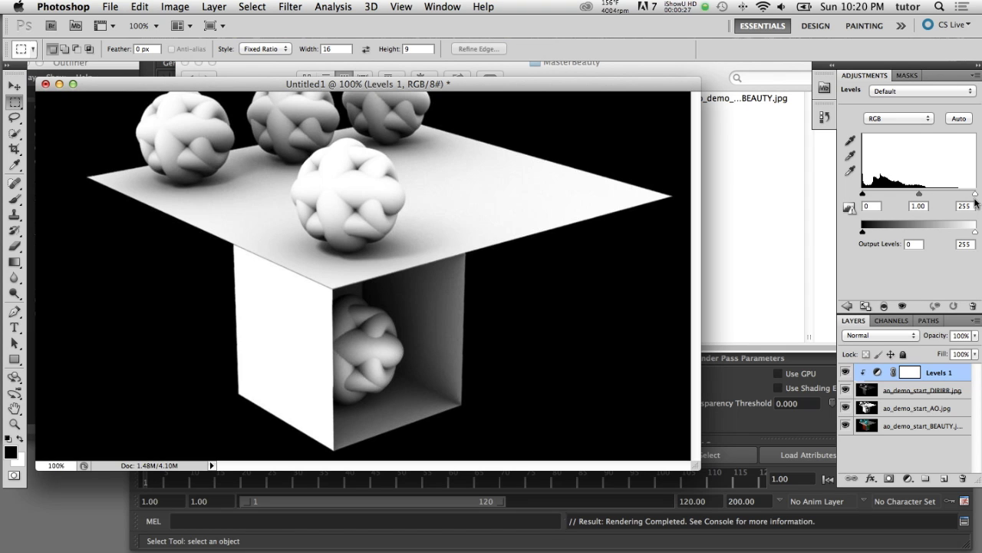
pyautogui.moveTo(973, 195); pyautogui.dragTo(927, 194)
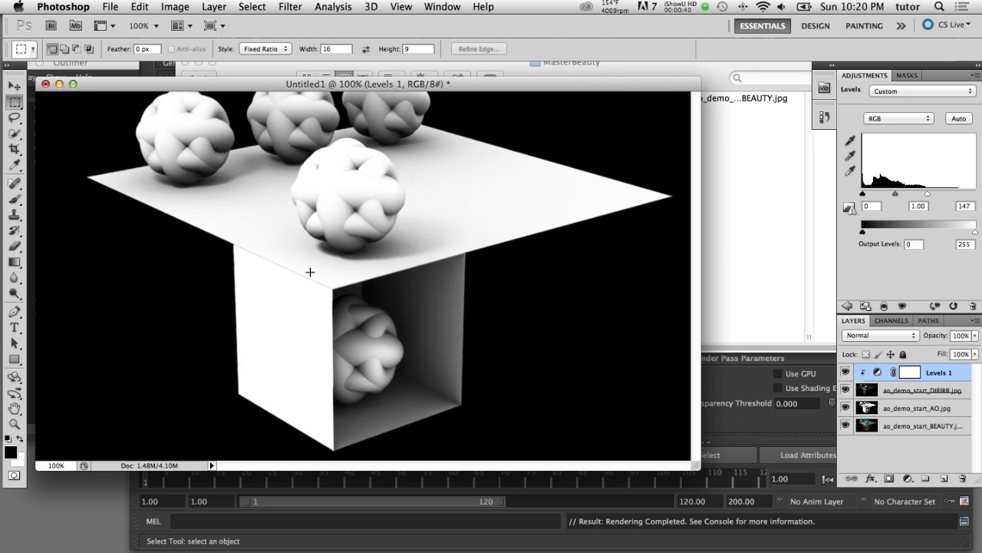
pyautogui.moveTo(927, 195)
pyautogui.mouseDown()
pyautogui.moveTo(975, 195)
pyautogui.moveTo(927, 200)
pyautogui.mouseUp()
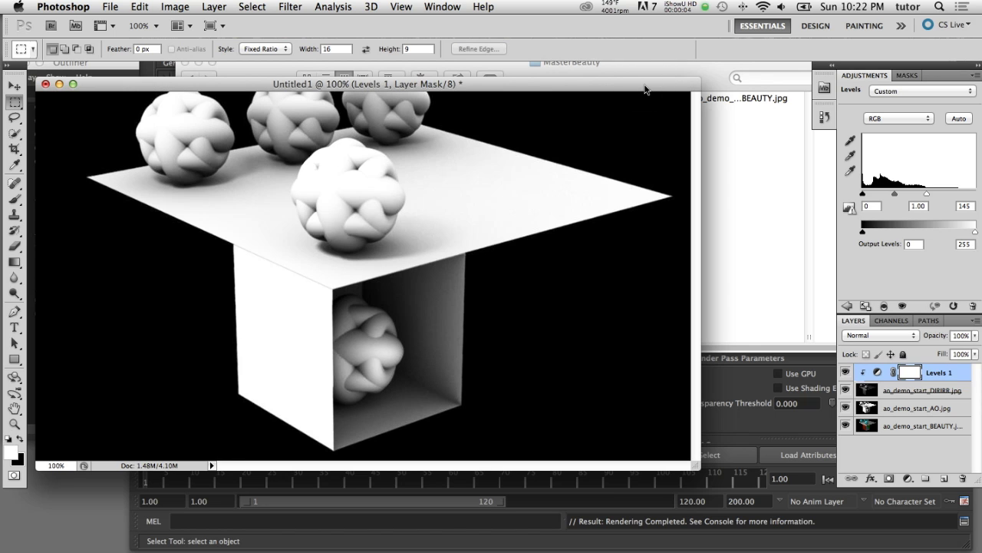
# - Group Levels 1, DIRIRR and AO into Group 1 and set the group to Multiply
pyautogui.keyDown('shift'); pyautogui.click(946, 404); pyautogui.keyUp('shift')
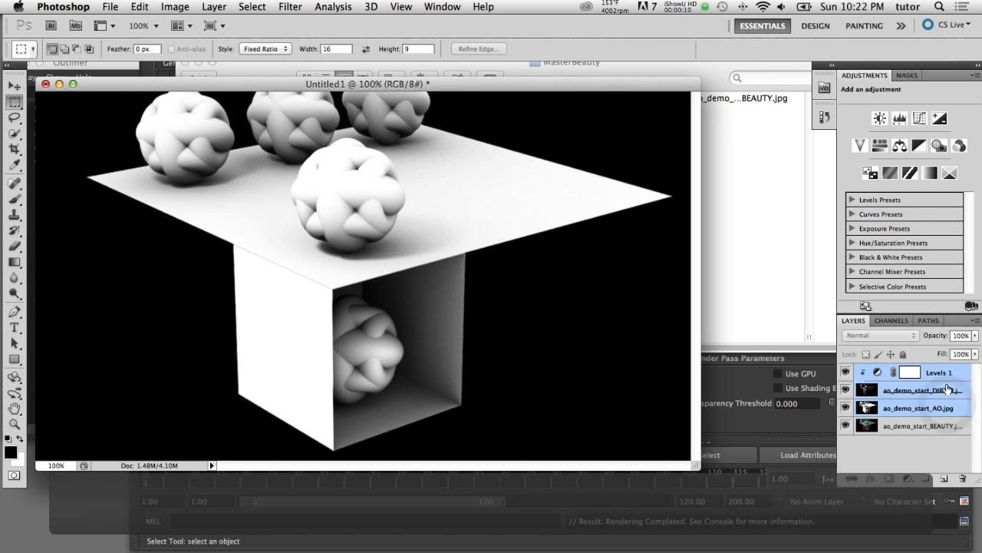
pyautogui.moveTo(942, 407); pyautogui.dragTo(925, 480)
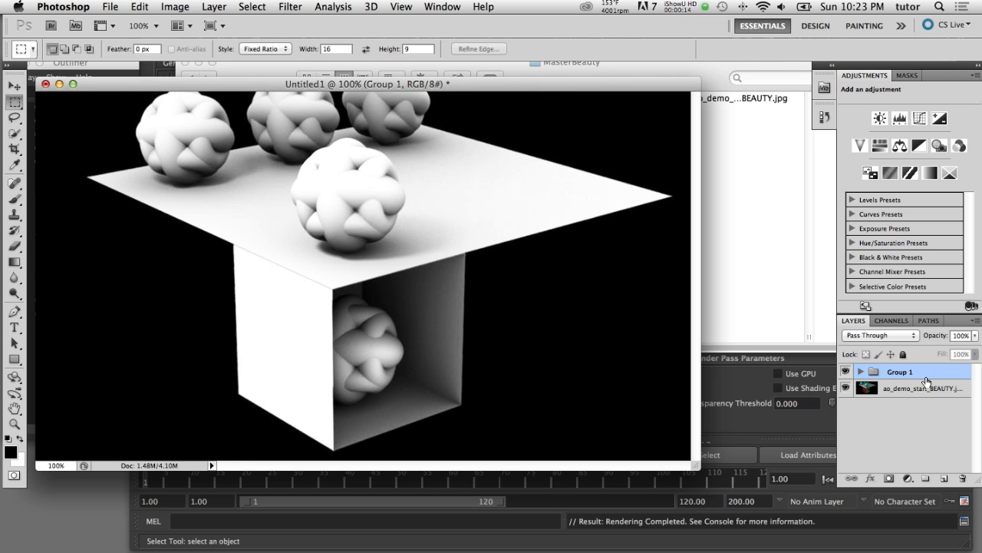
pyautogui.click(923, 375)
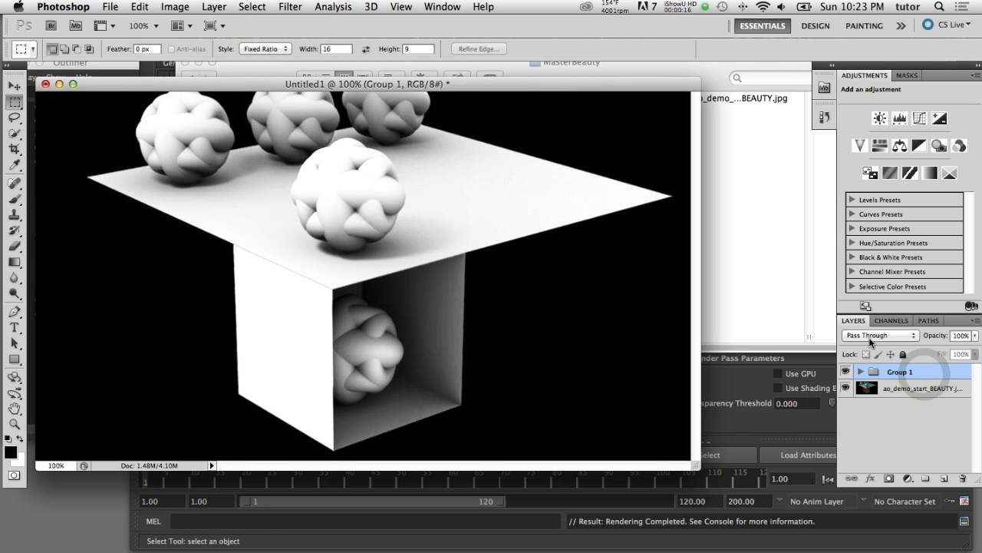
pyautogui.moveTo(914, 342); pyautogui.dragTo(906, 390)
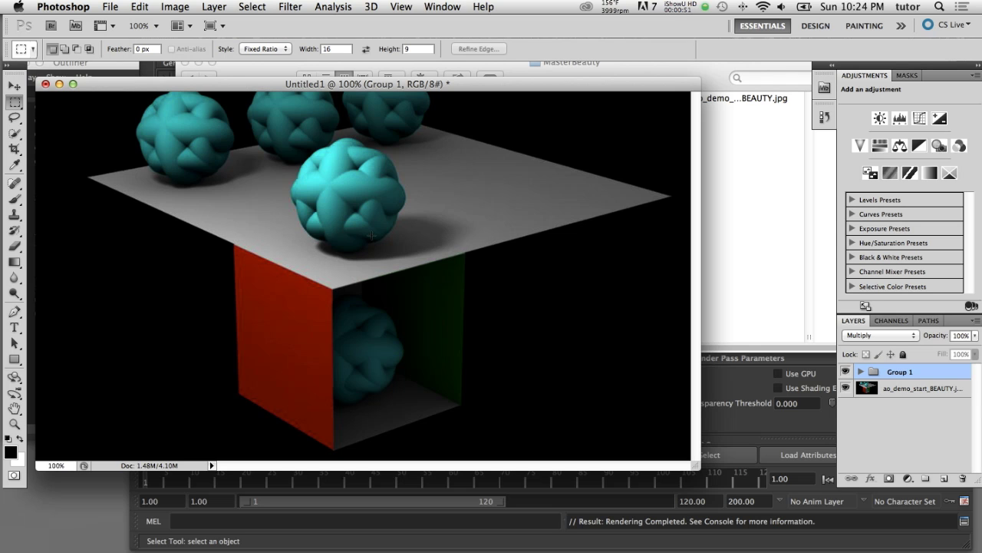
# - Toggle Group 1's visibility repeatedly to compare the composite against the plain beauty render
pyautogui.click(845, 371)
pyautogui.click(846, 371)
pyautogui.click(846, 373)
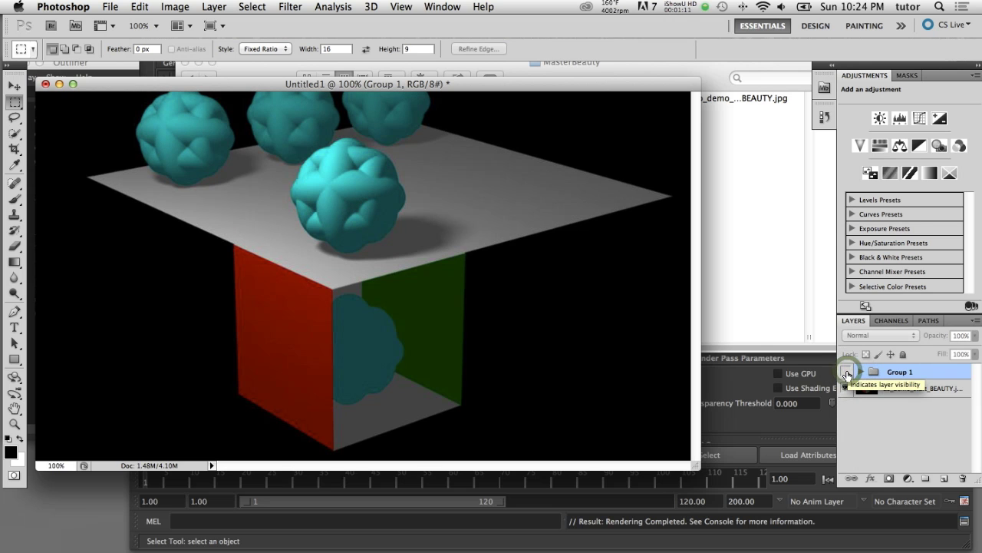
pyautogui.click(846, 371)
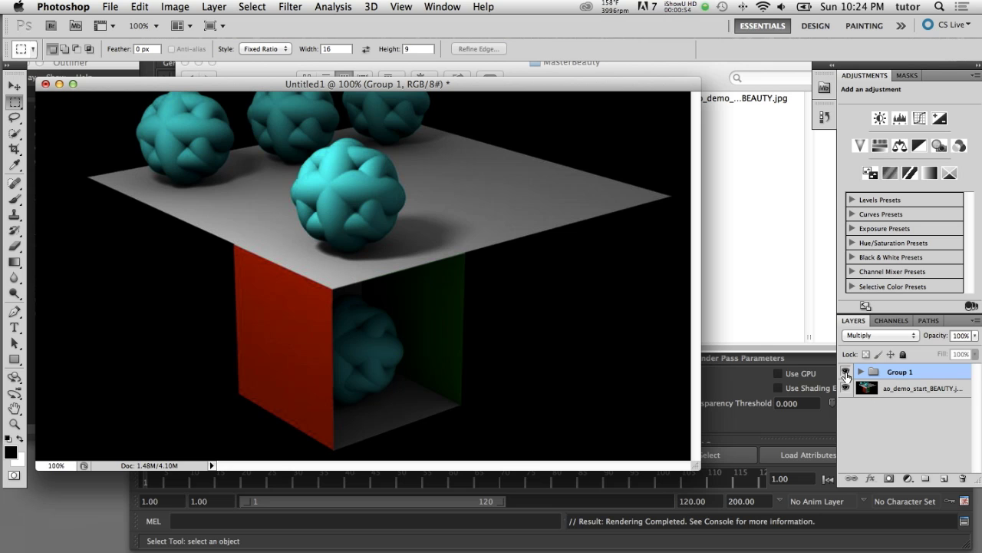
pyautogui.click(845, 373)
pyautogui.click(846, 373)
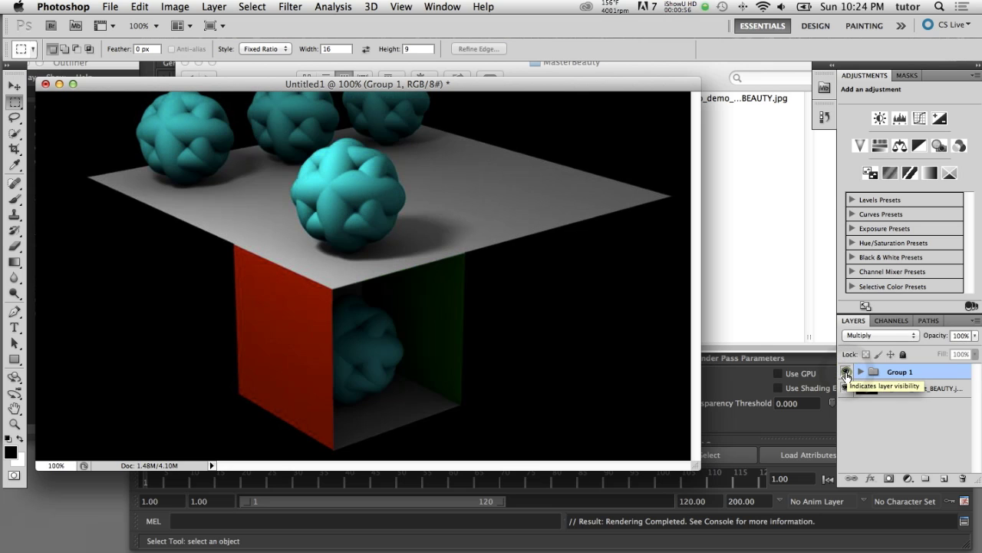
pyautogui.click(845, 374)
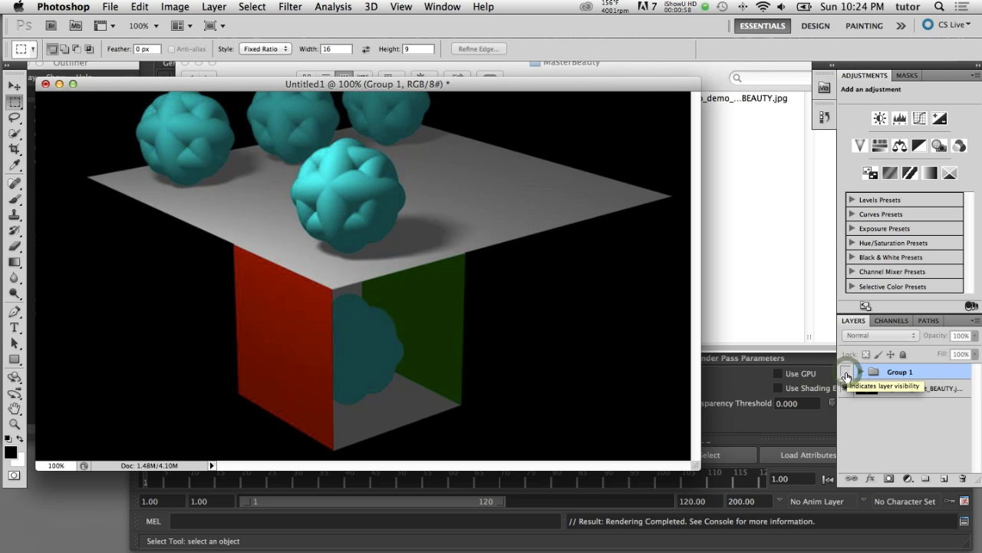
pyautogui.click(846, 373)
pyautogui.click(846, 373)
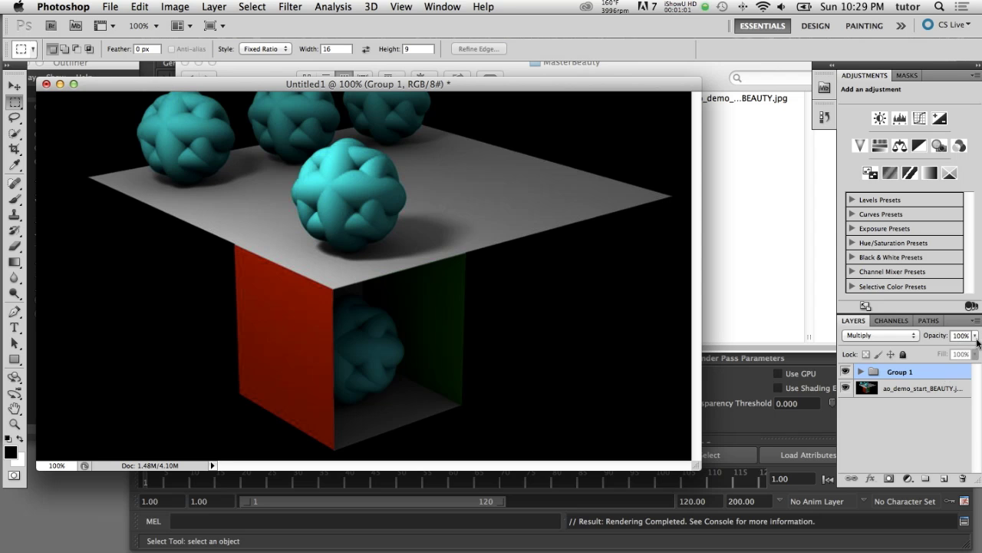
# - Convert Group 1 into a smart object from the Layers panel menu
pyautogui.click(976, 321)
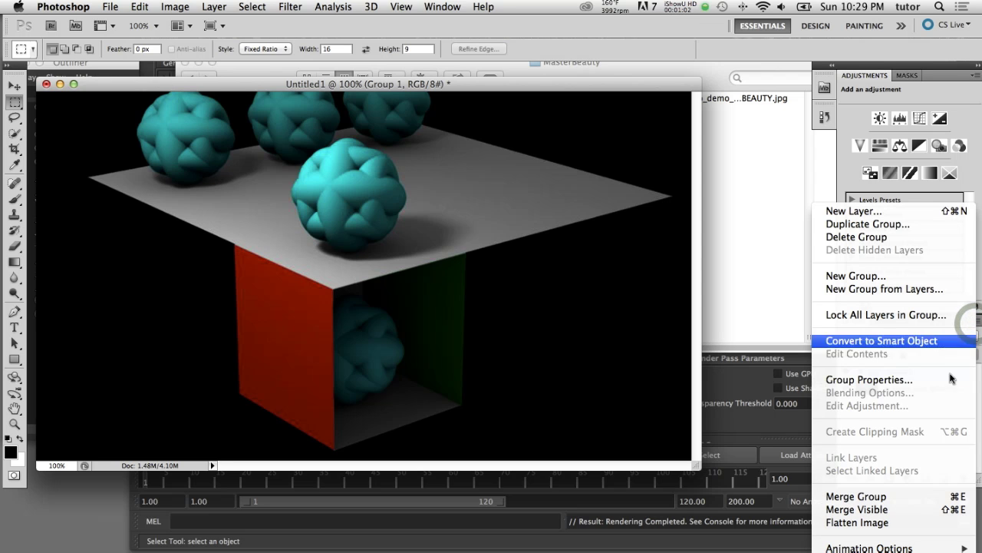
pyautogui.click(914, 498)
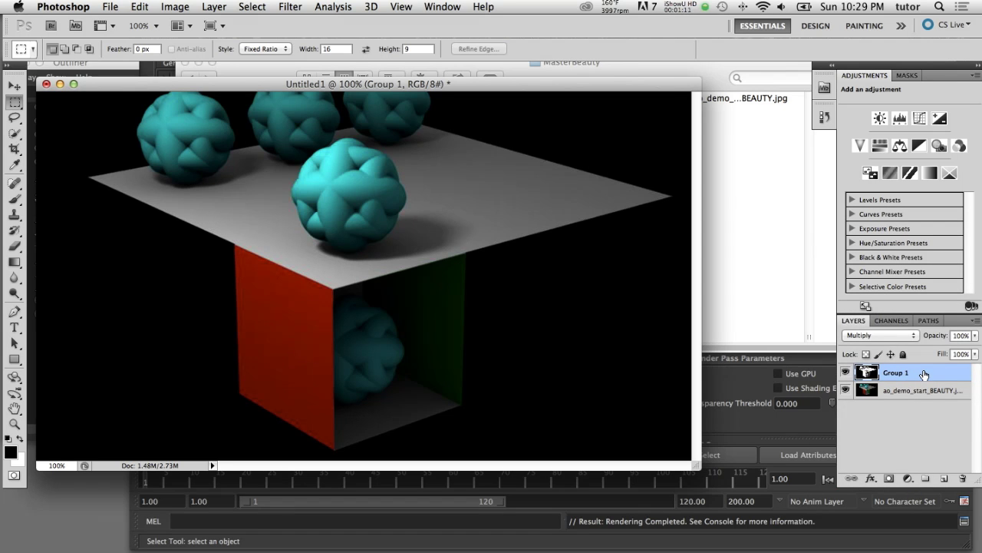
pyautogui.click(908, 478)
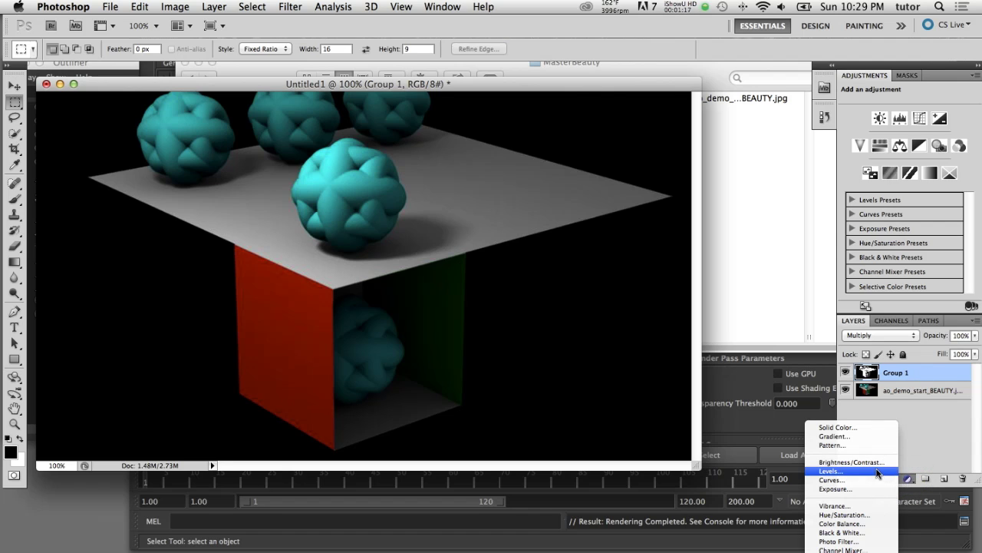
# - Add a Levels layer clipped to the Group 1 smart object, midtone gamma 1.03, then toggle Group 1 to check
pyautogui.click(878, 471)
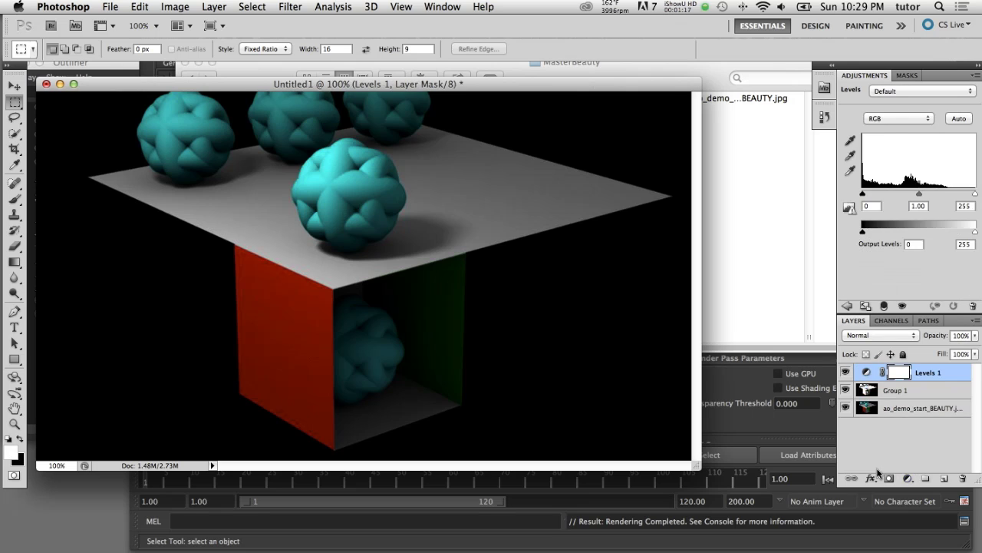
pyautogui.click(884, 307)
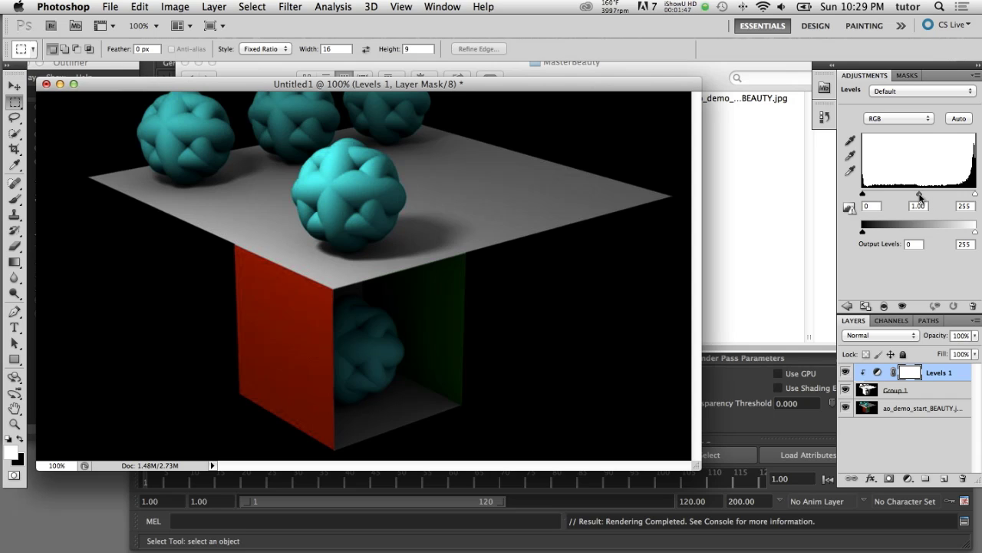
pyautogui.moveTo(920, 197); pyautogui.dragTo(868, 194)
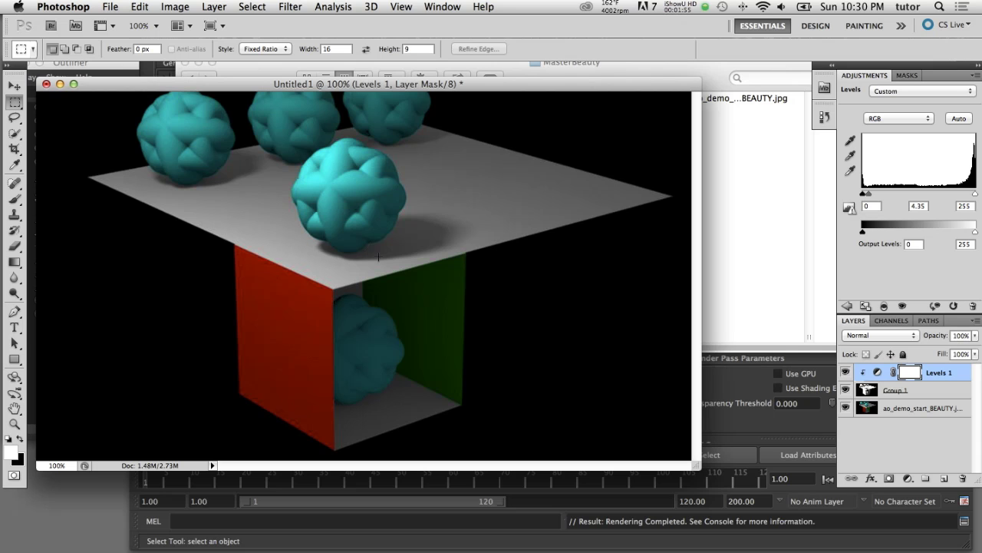
pyautogui.moveTo(870, 201); pyautogui.dragTo(924, 199)
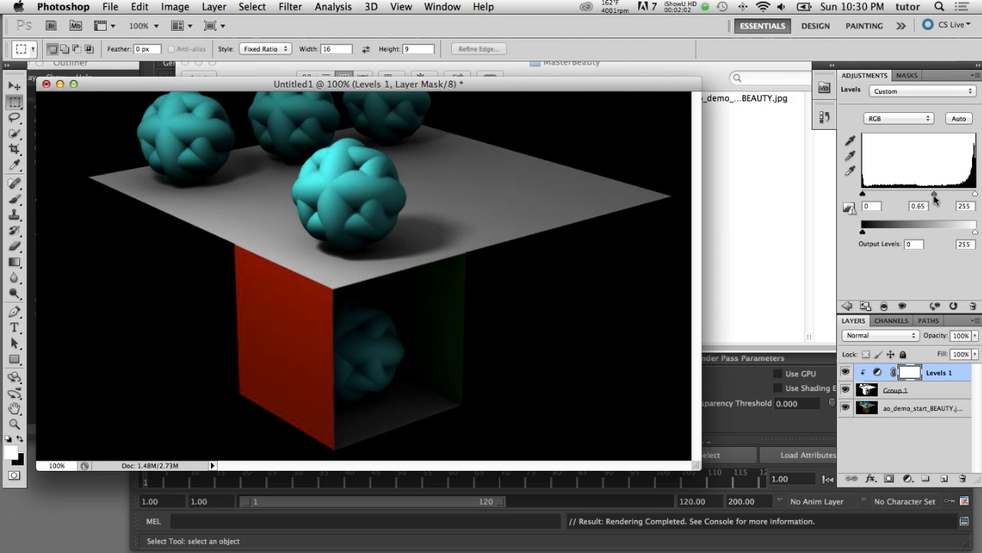
pyautogui.moveTo(934, 198); pyautogui.dragTo(908, 195)
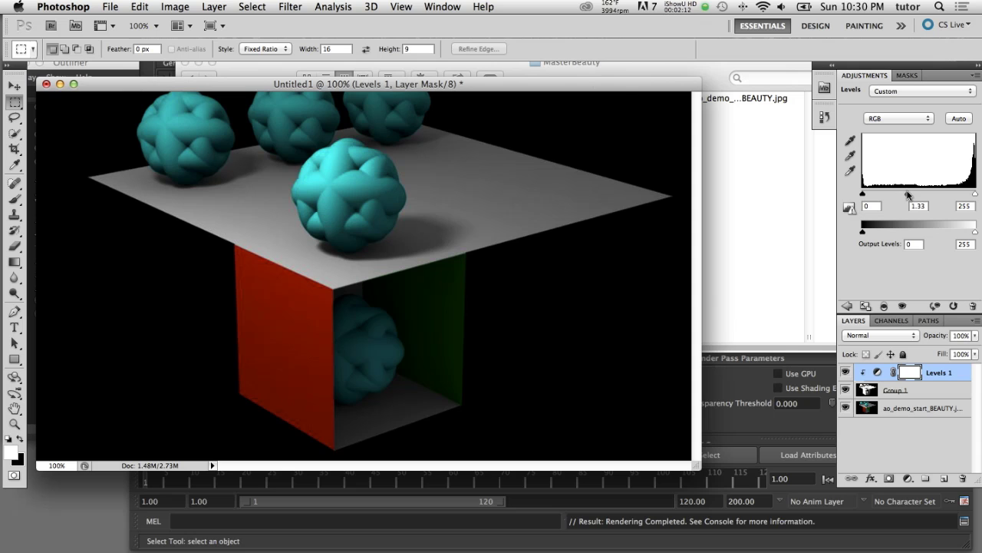
pyautogui.moveTo(918, 194)
pyautogui.mouseDown()
pyautogui.moveTo(890, 195)
pyautogui.moveTo(941, 198)
pyautogui.moveTo(883, 198)
pyautogui.moveTo(914, 197)
pyautogui.mouseUp()
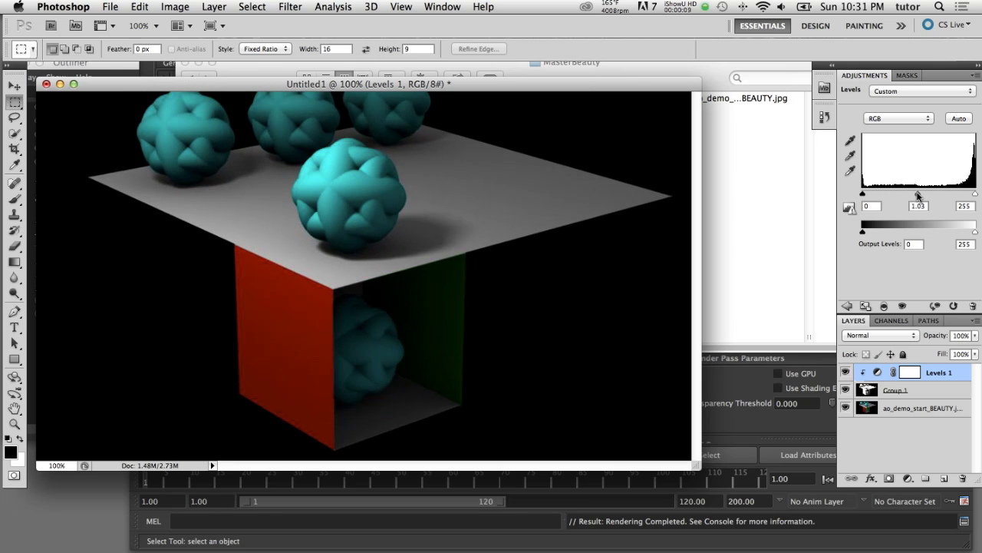
pyautogui.click(846, 390)
pyautogui.click(847, 391)
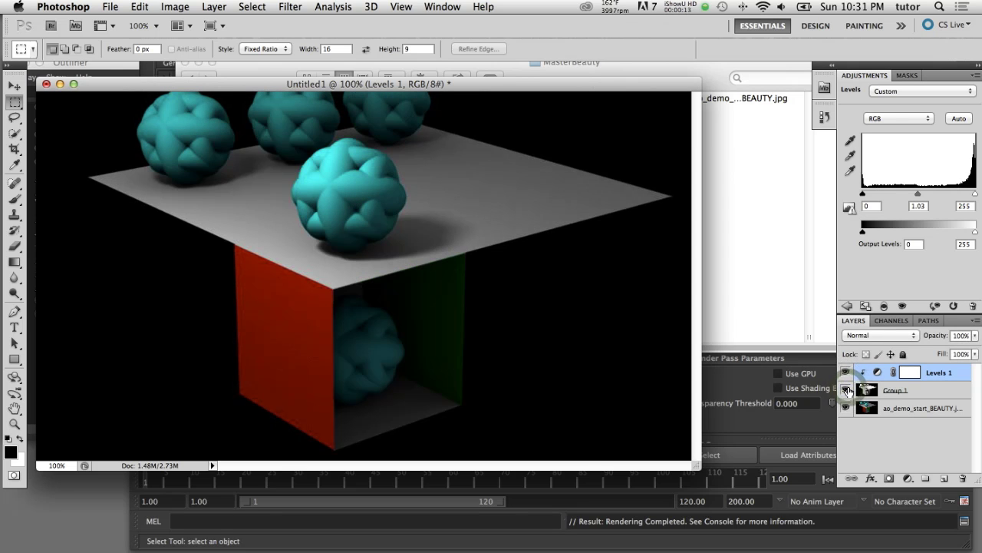